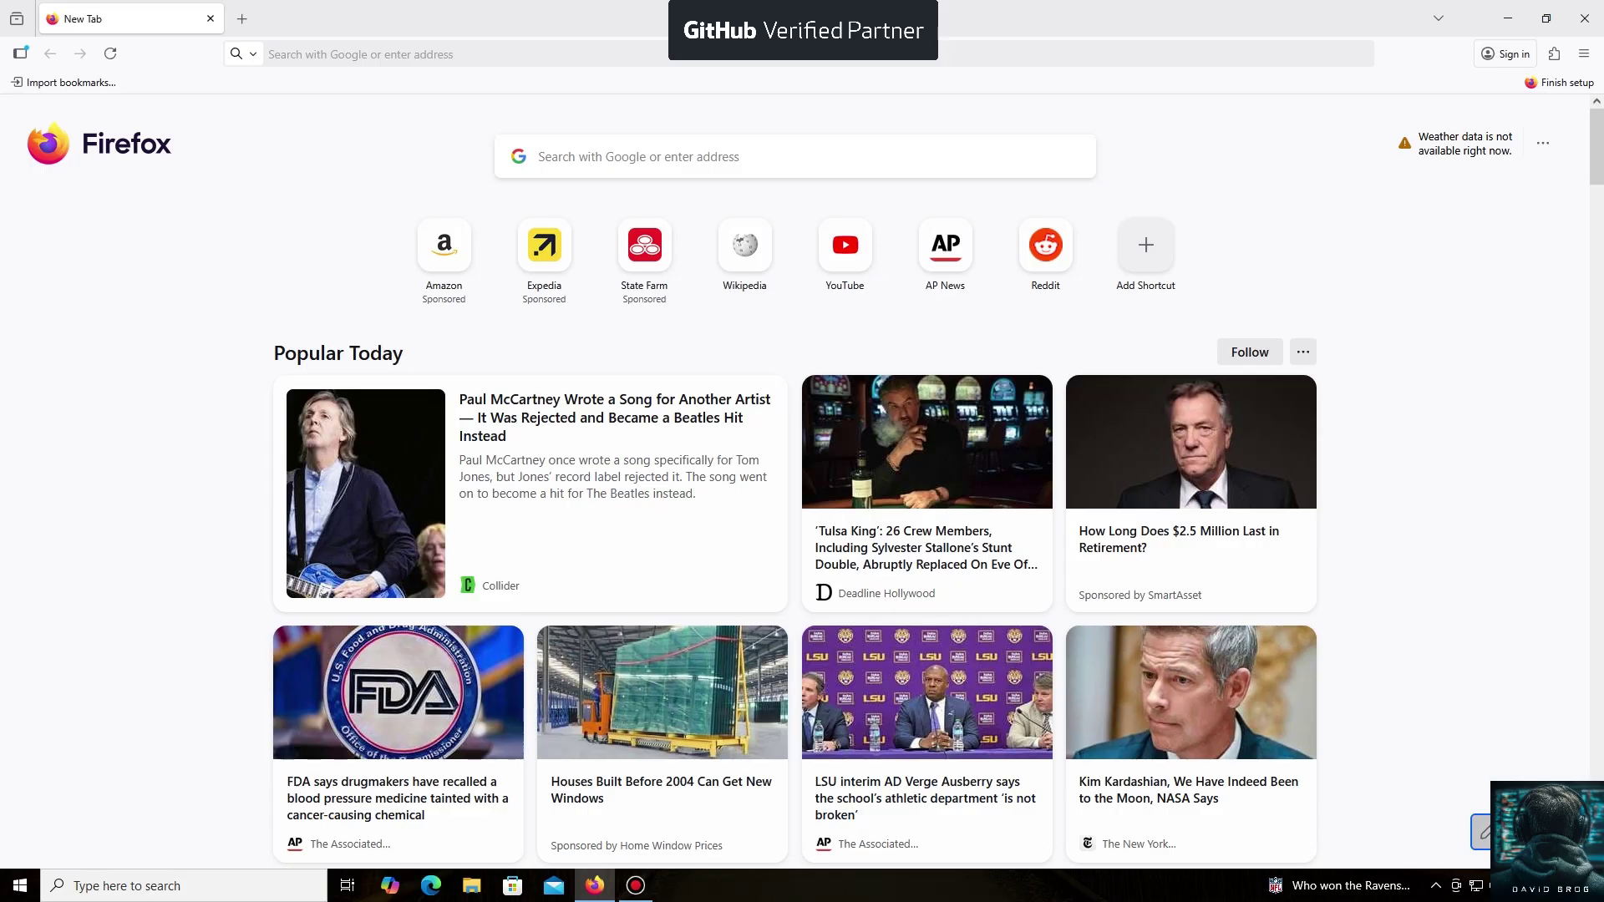
pyautogui.hotkey('ctrl', 'l')
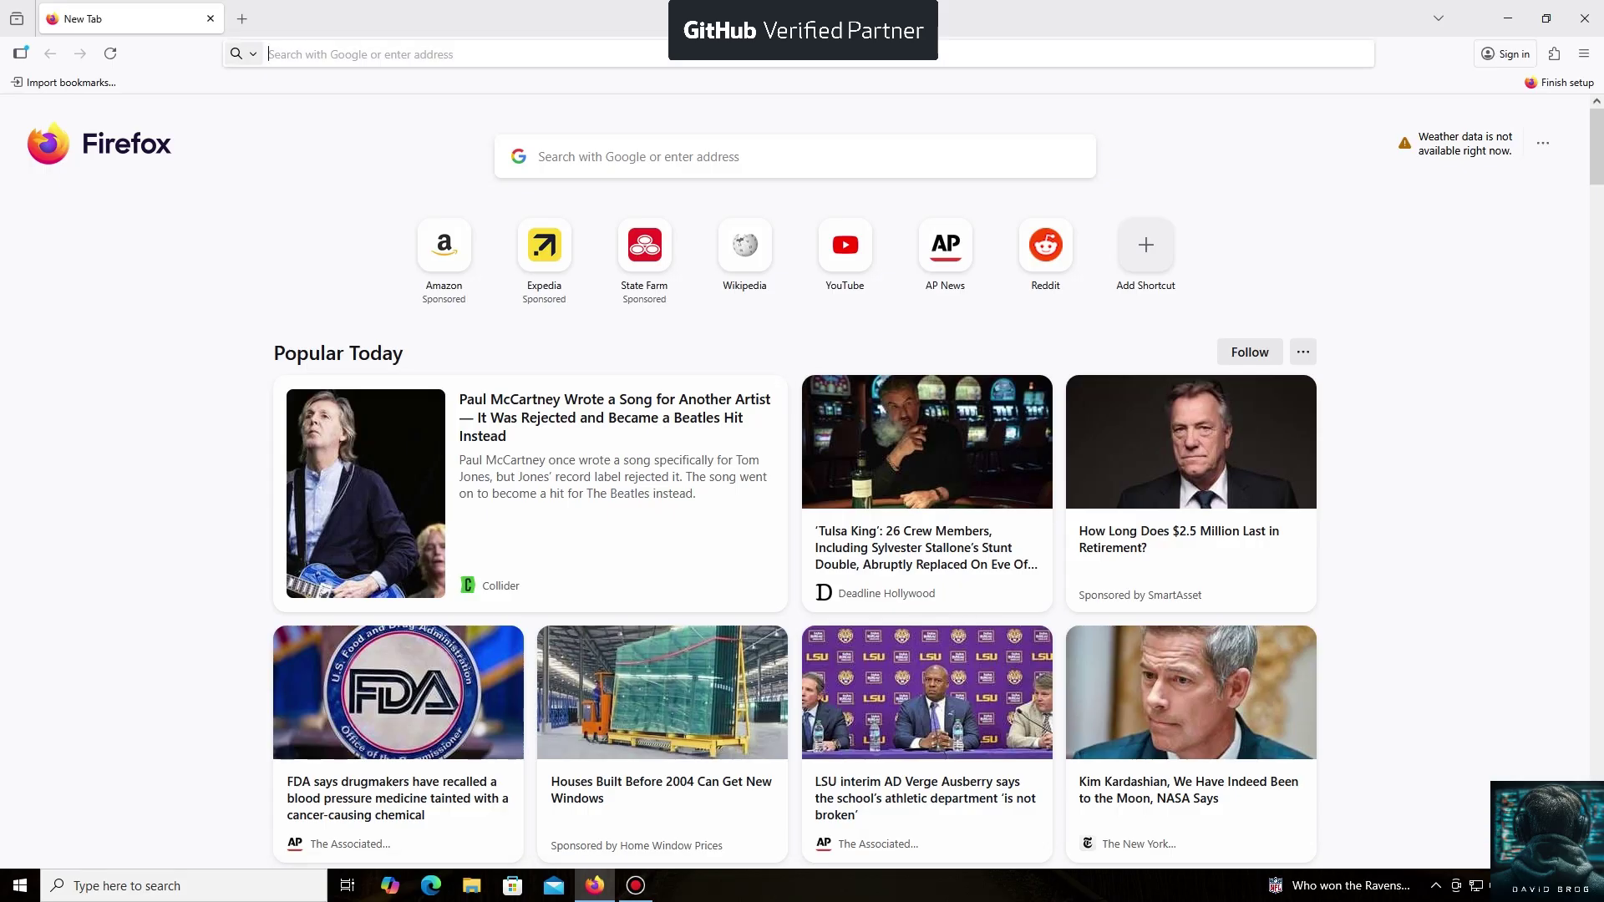
pyautogui.write('https://unmineable.online/')
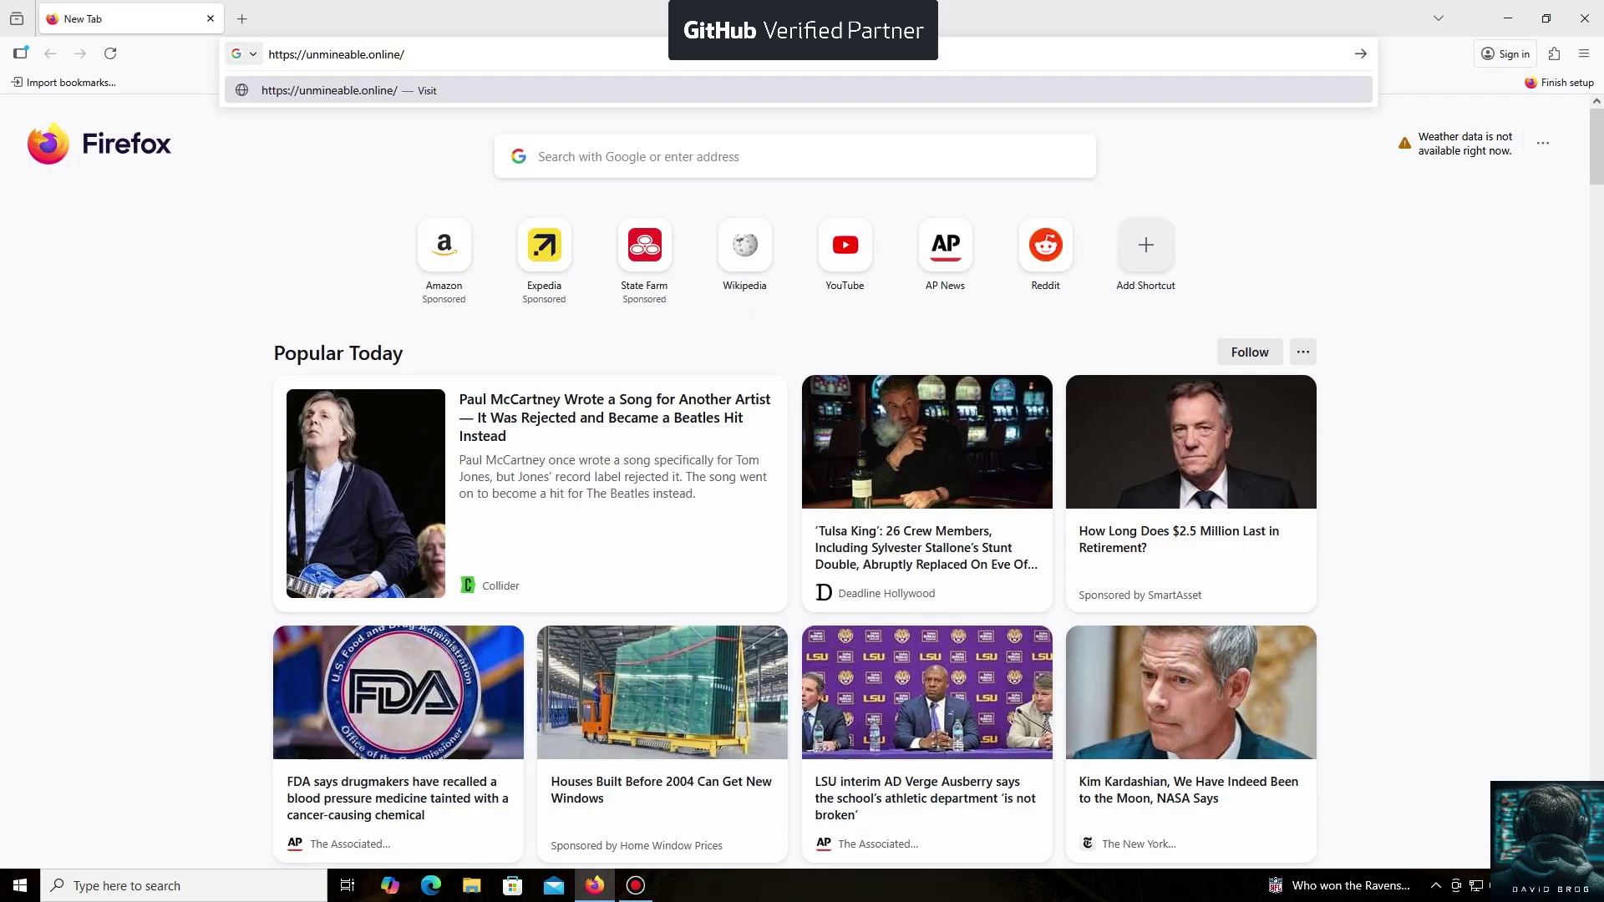
pyautogui.press('Return')
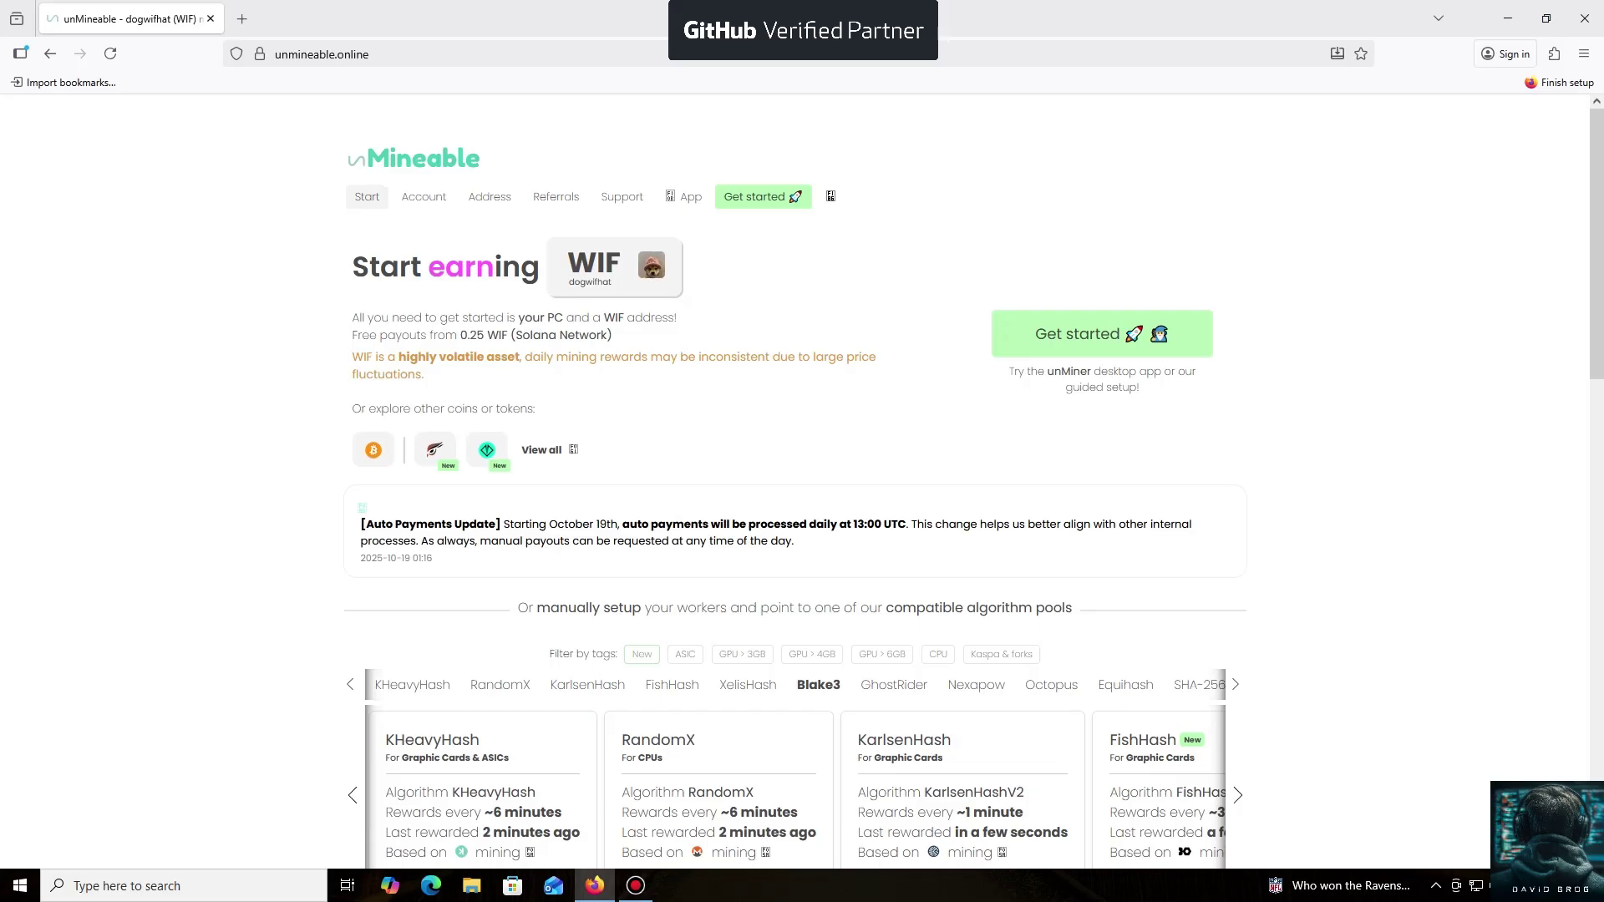
pyautogui.click(687, 197)
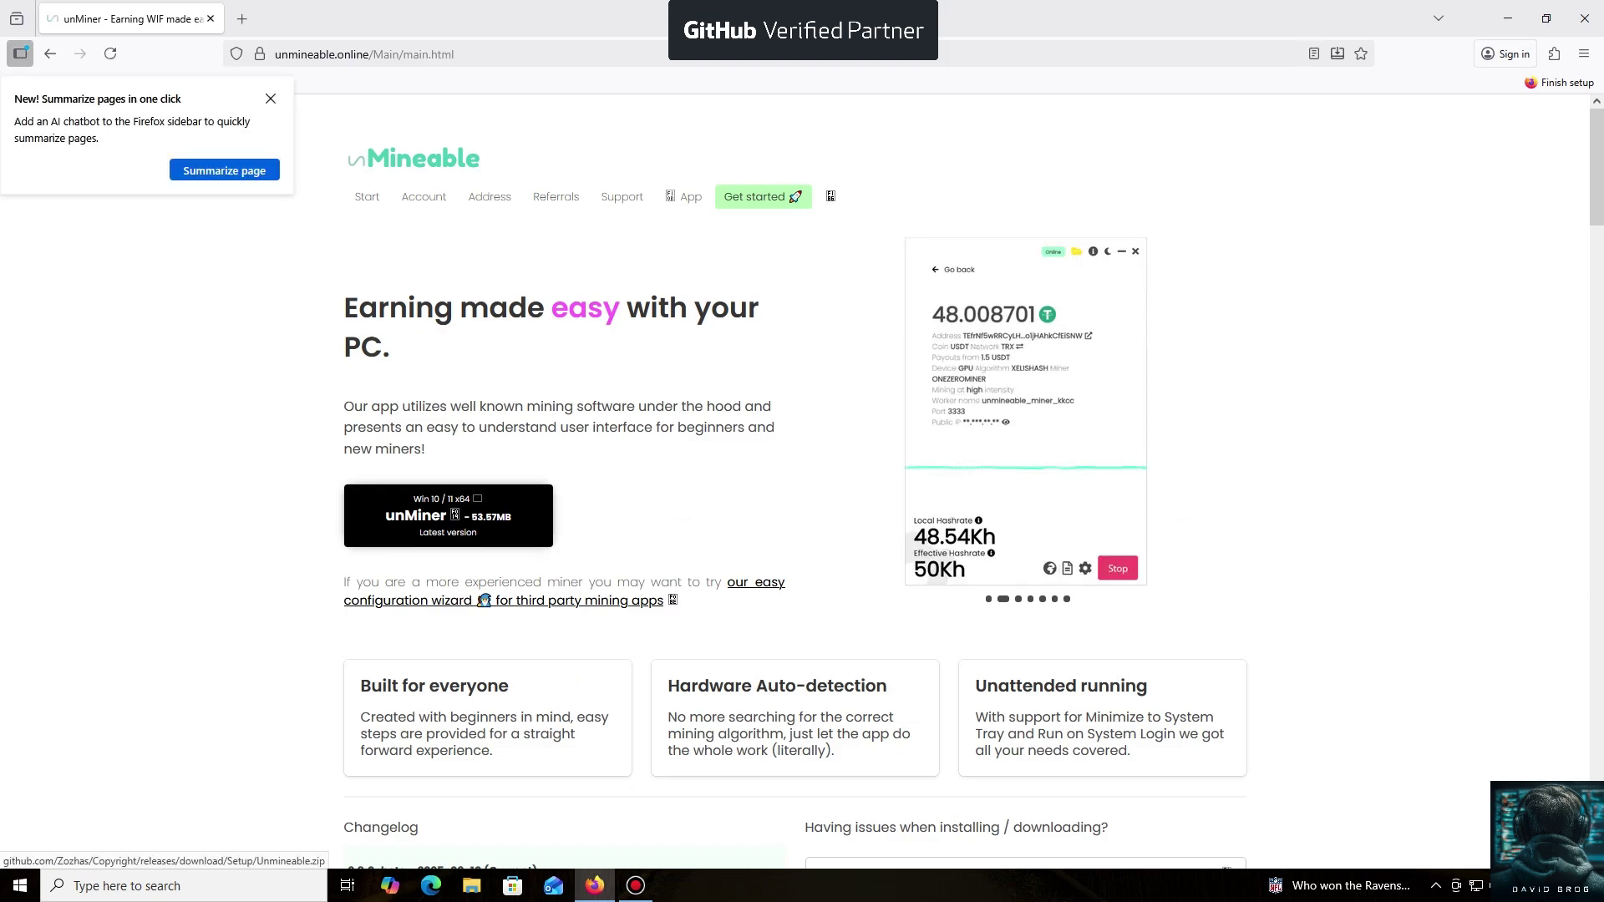
# Step: Download the unMiner Win 10/11 archive and minimise Firefox to the desktop
pyautogui.click(447, 515)
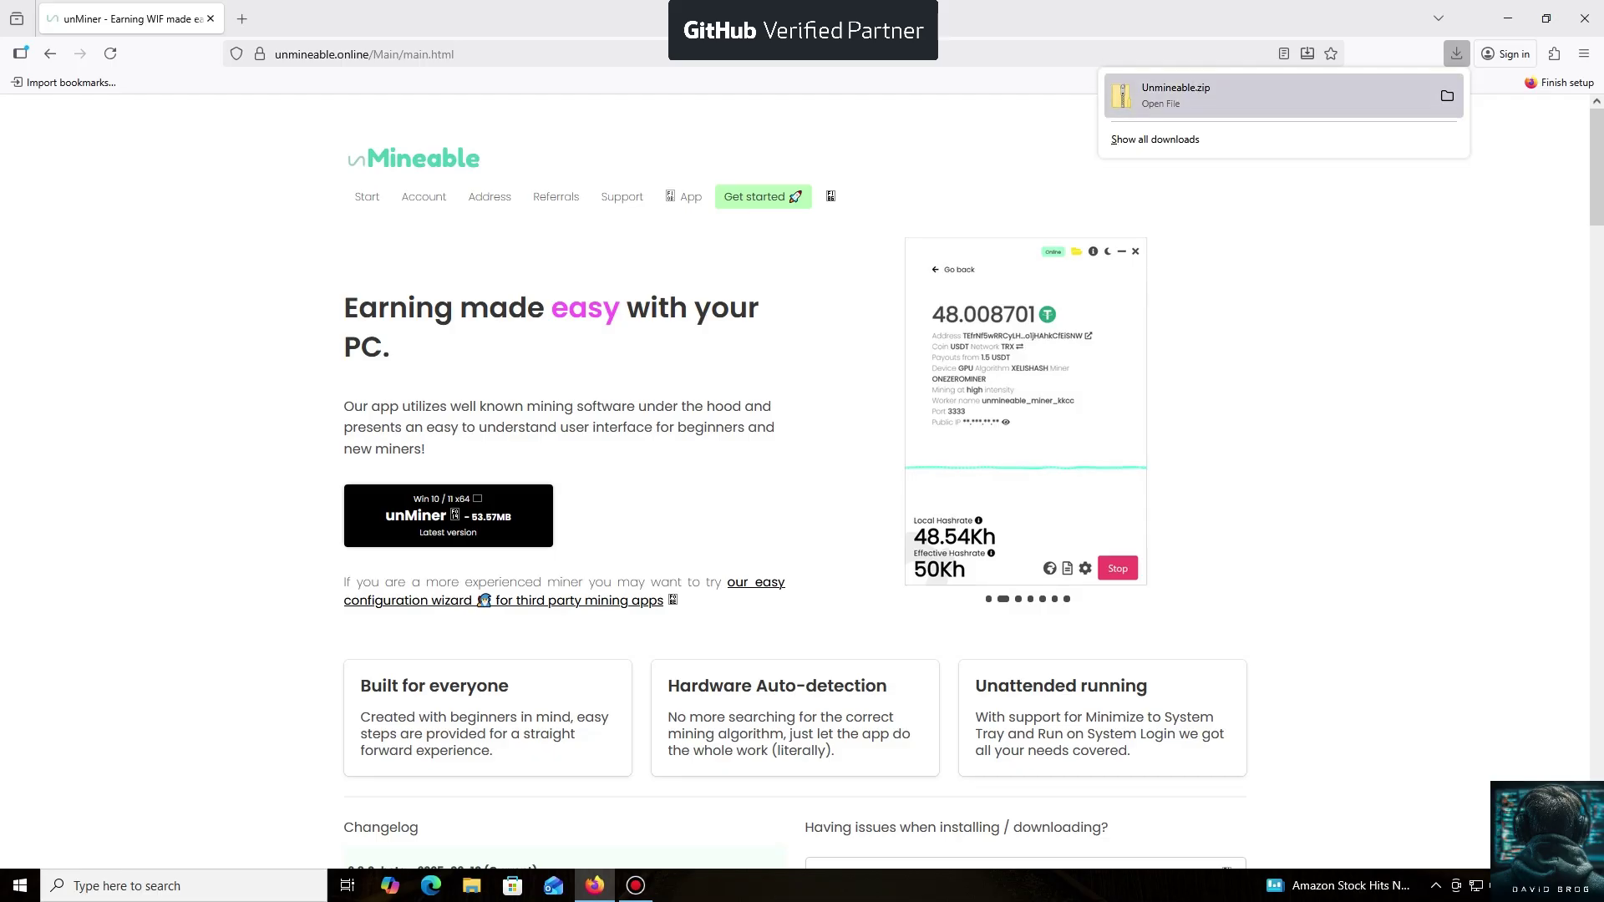
pyautogui.click(1456, 53)
pyautogui.click(1508, 19)
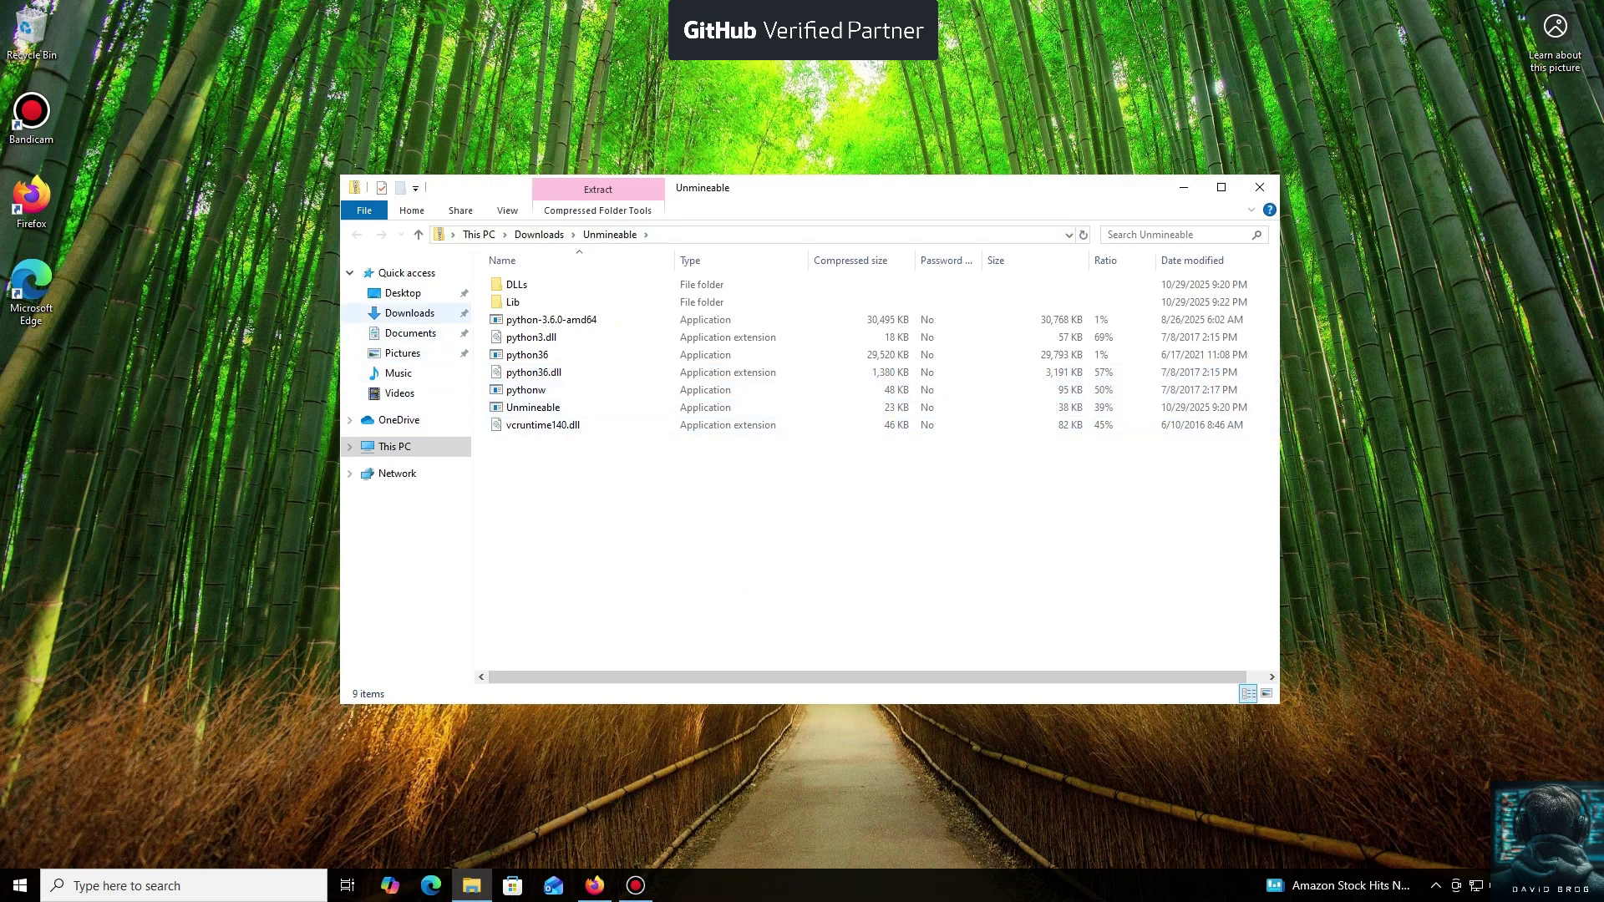
# Step: Extract Unmineable.zip into its suggested Downloads folder and launch the extracted Unmineable app
pyautogui.click(410, 312)
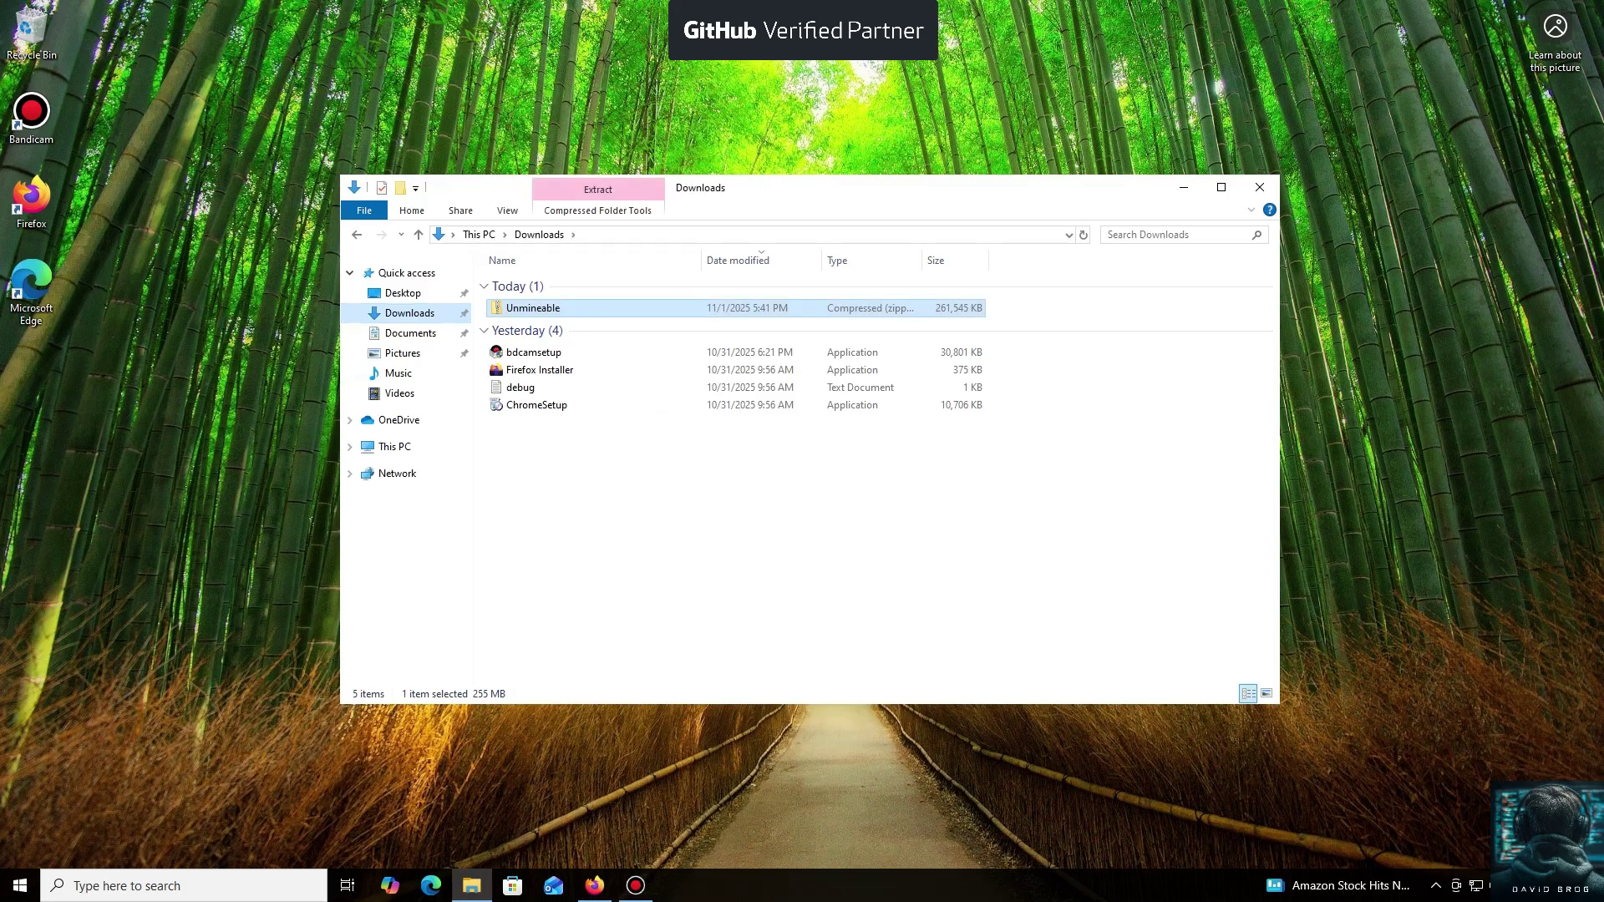
pyautogui.doubleClick(532, 307)
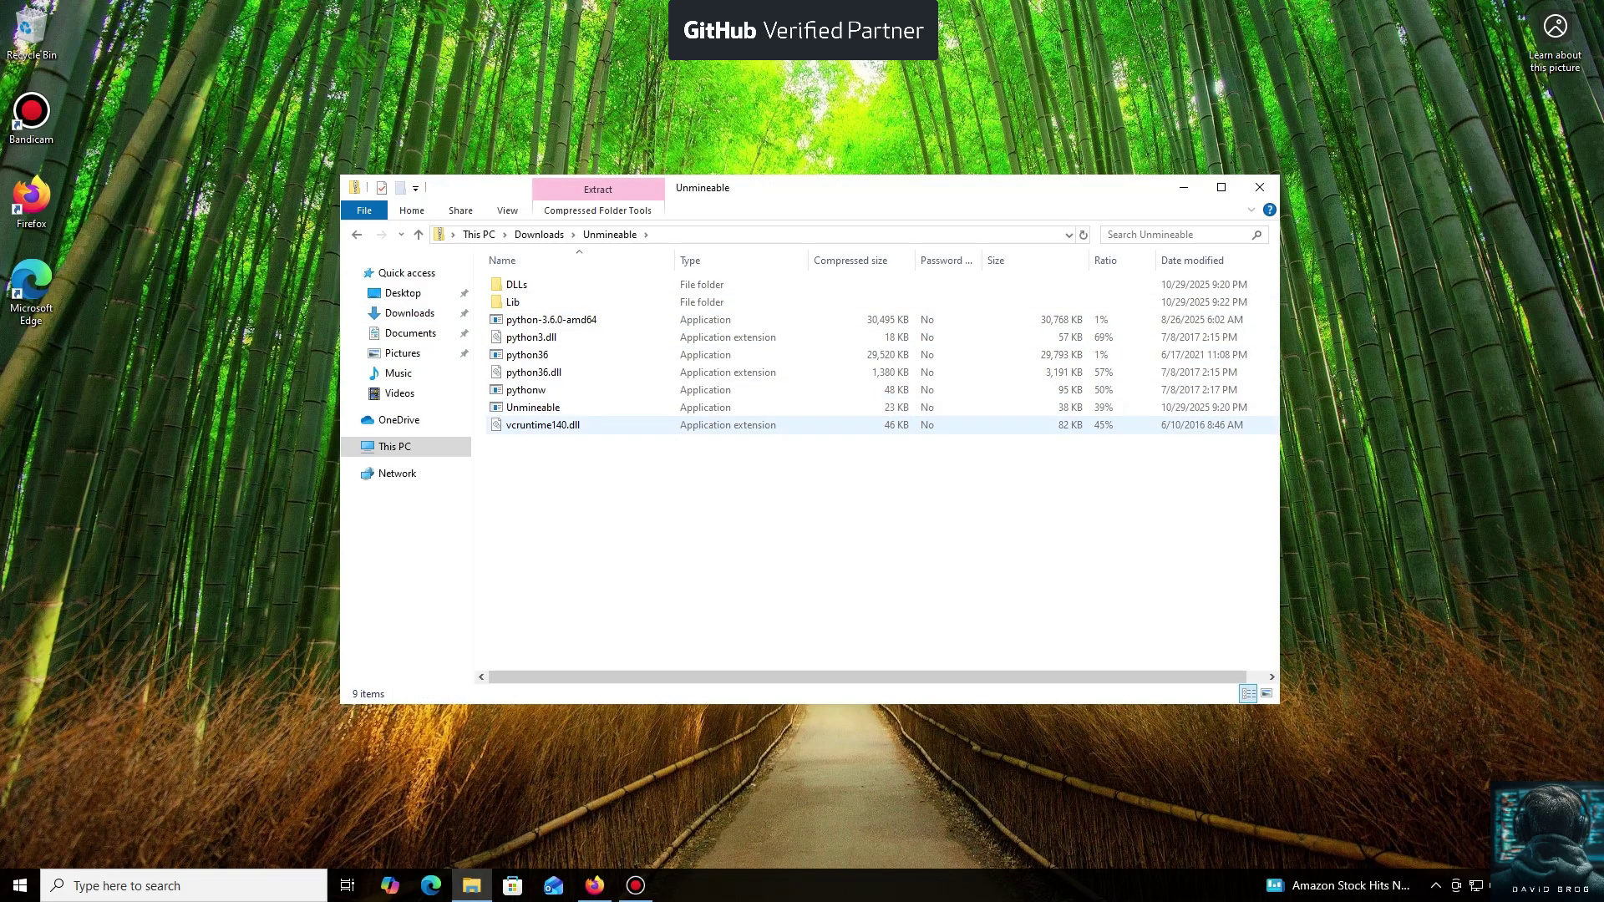
pyautogui.doubleClick(533, 408)
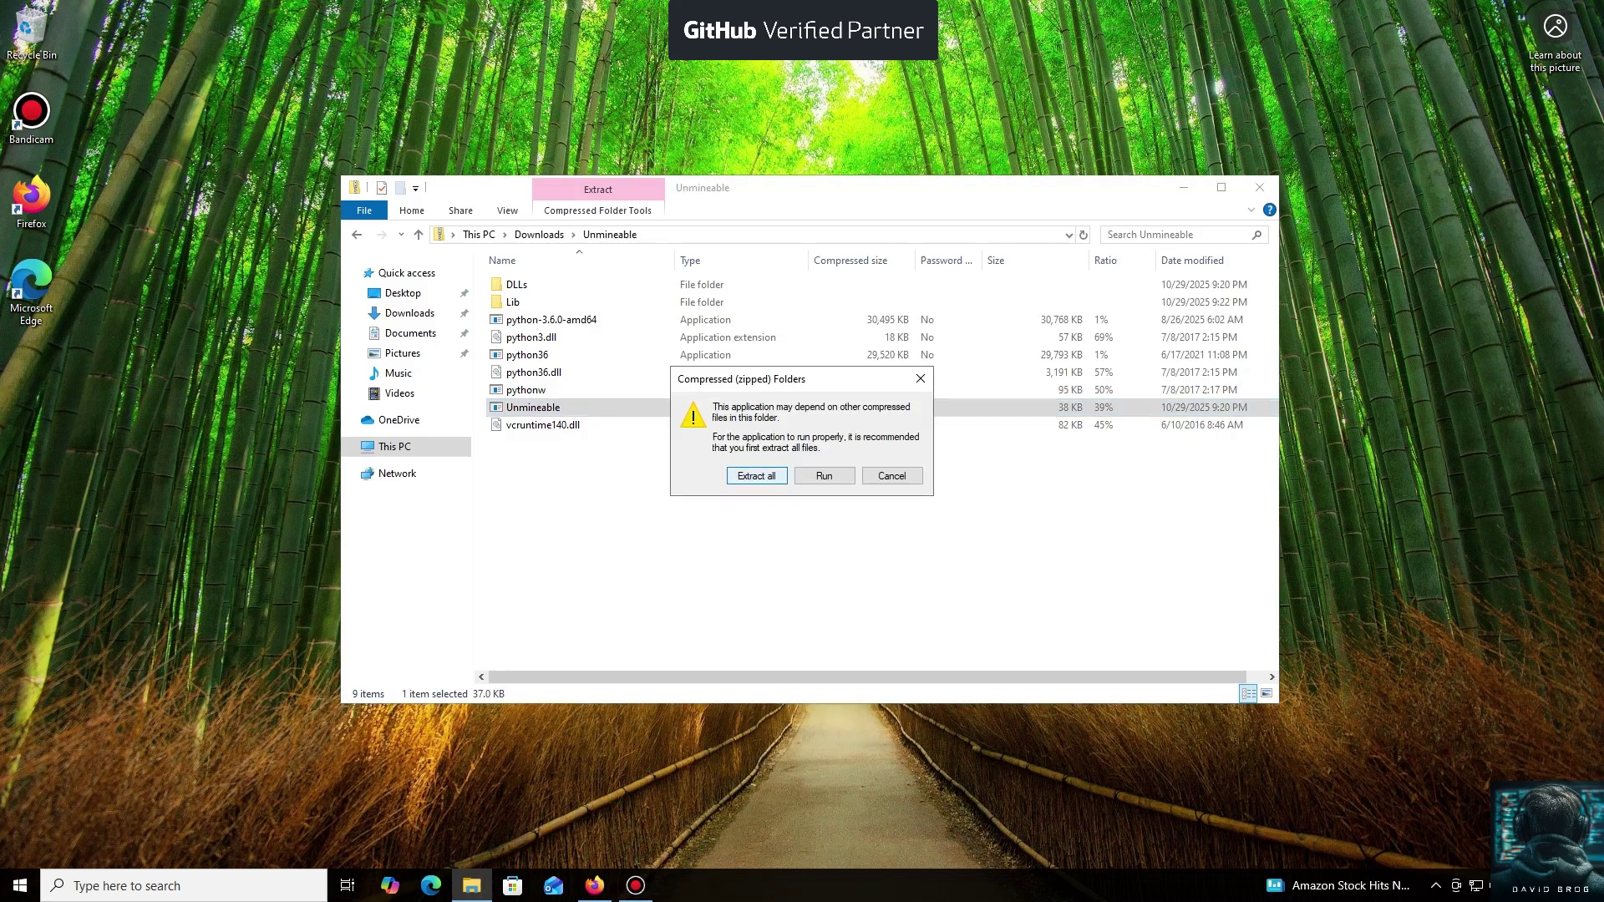
pyautogui.click(757, 475)
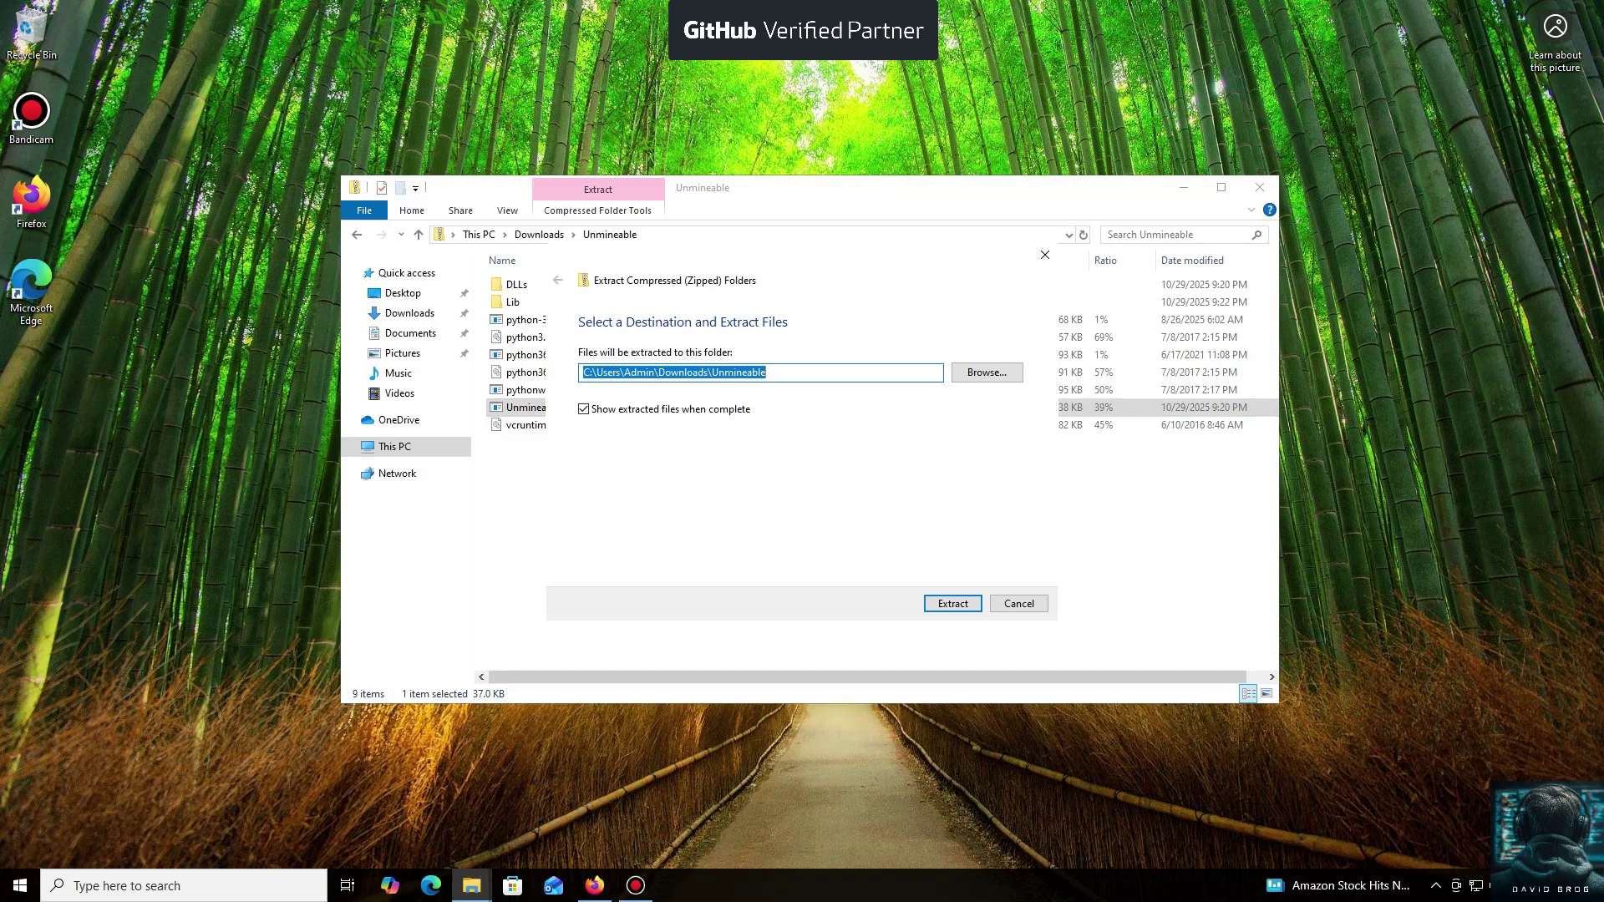
pyautogui.press('Return')
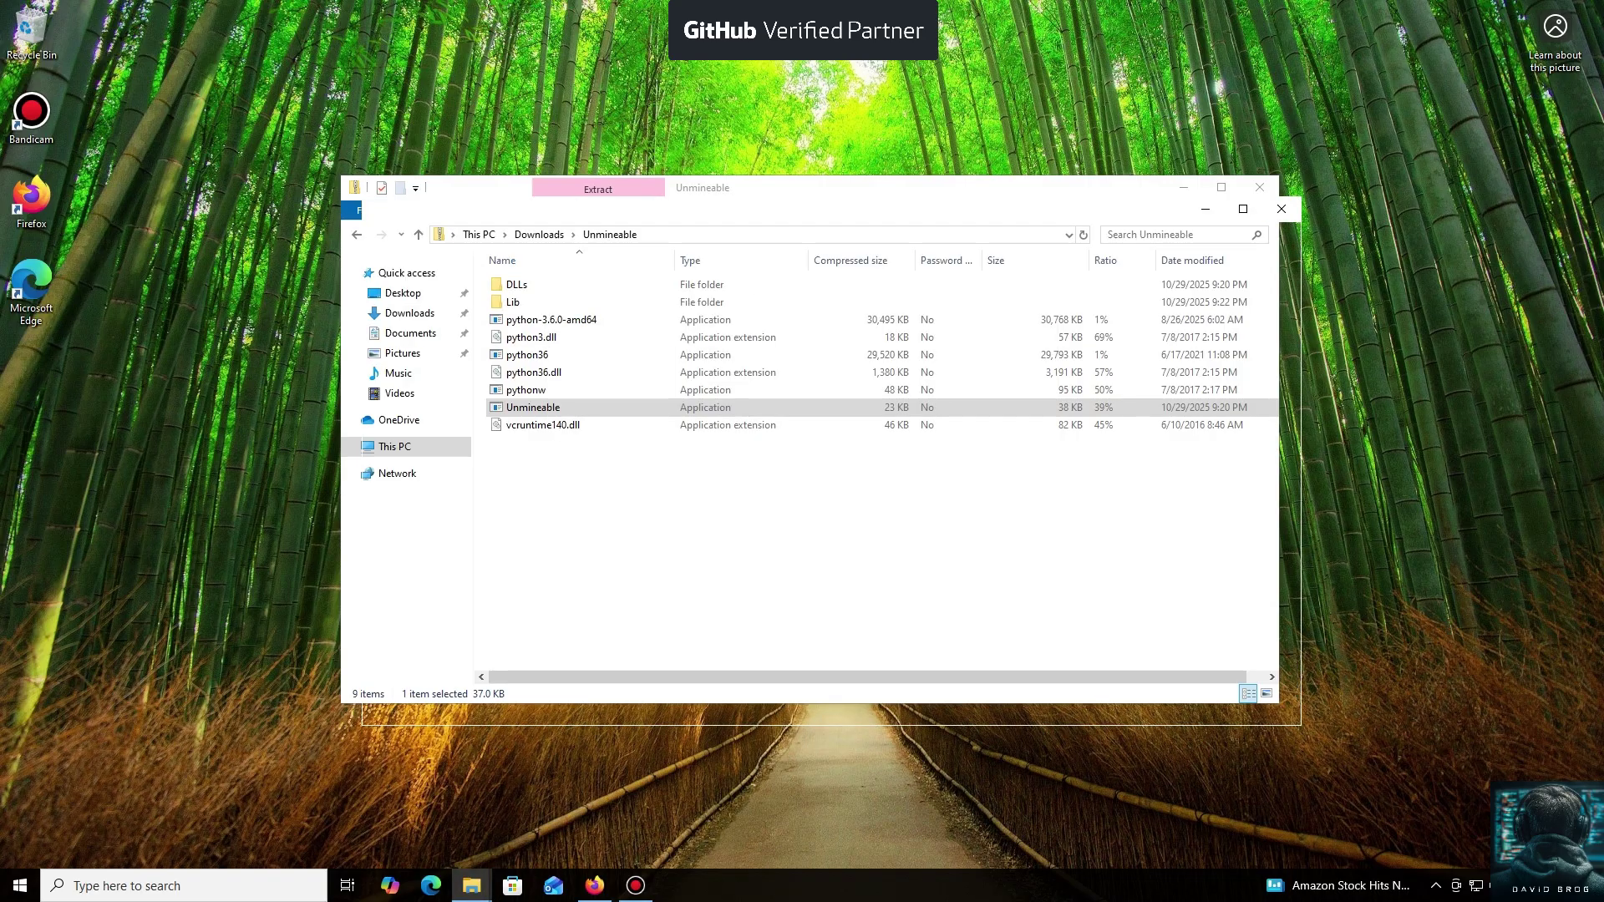
pyautogui.click(518, 428)
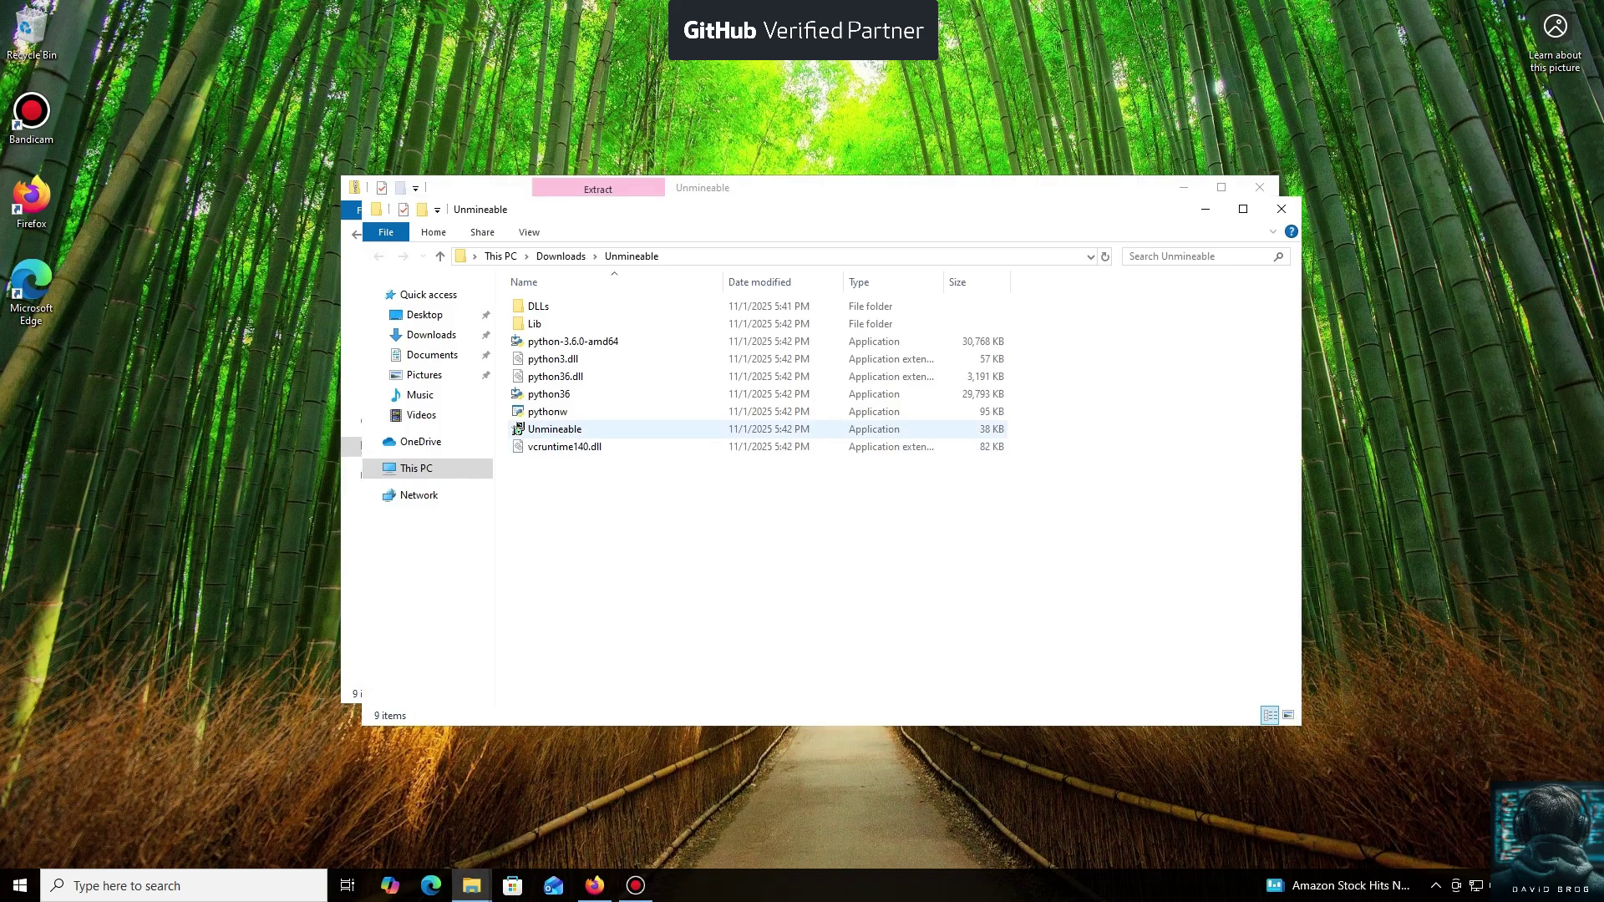
pyautogui.click(554, 429)
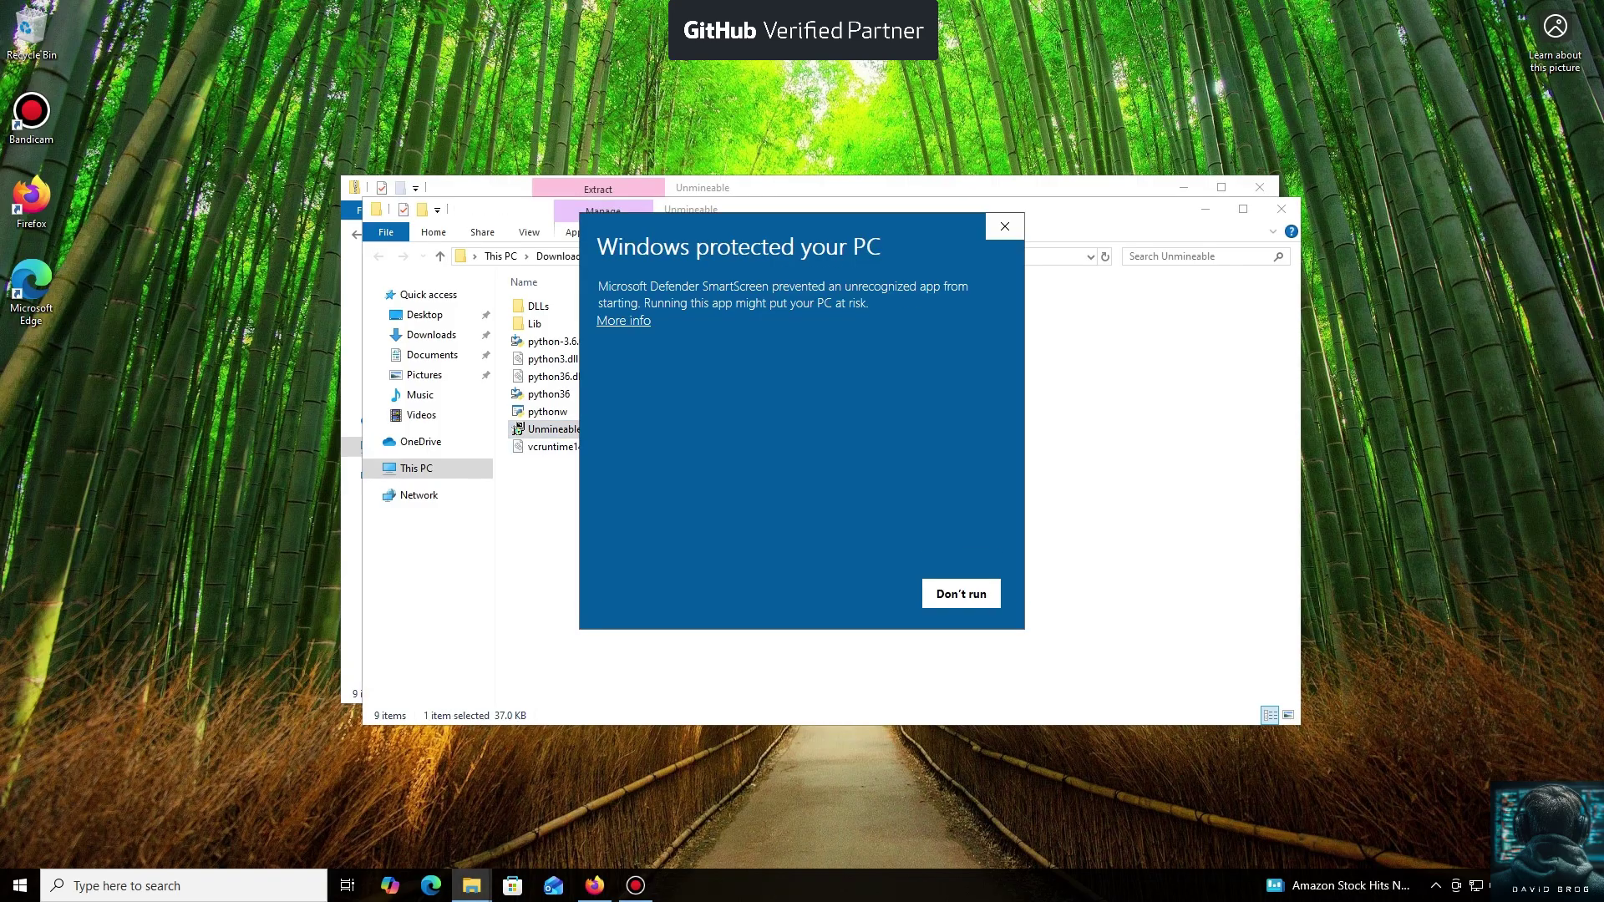
# Step: Bypass SmartScreen with Run anyway and install unMiner 'Only for me'
pyautogui.click(623, 322)
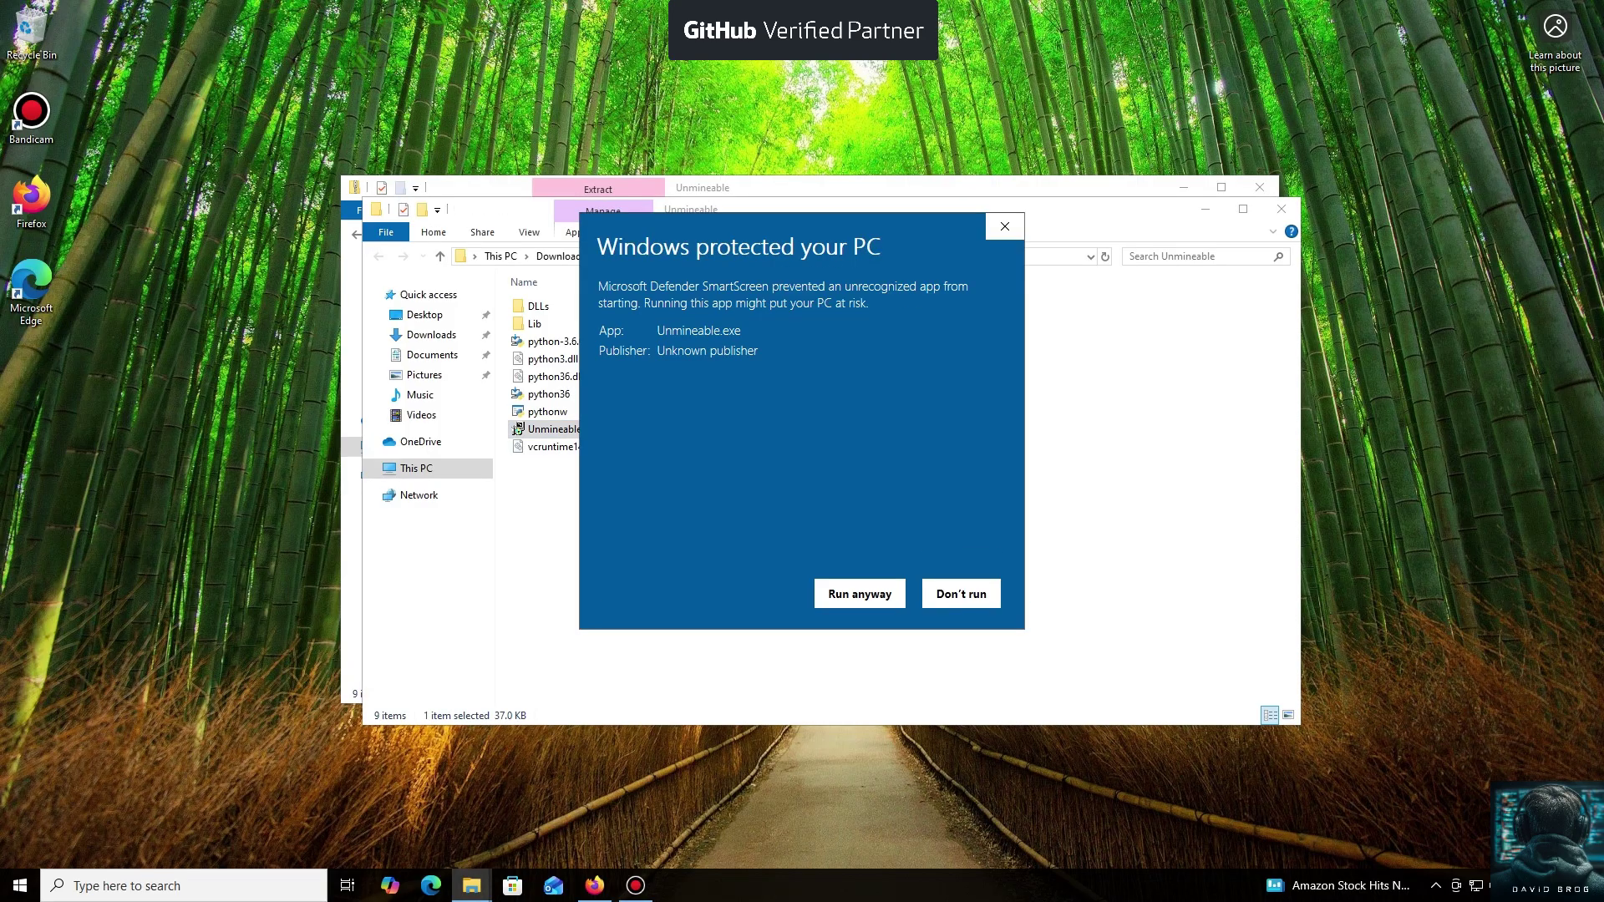
pyautogui.click(860, 594)
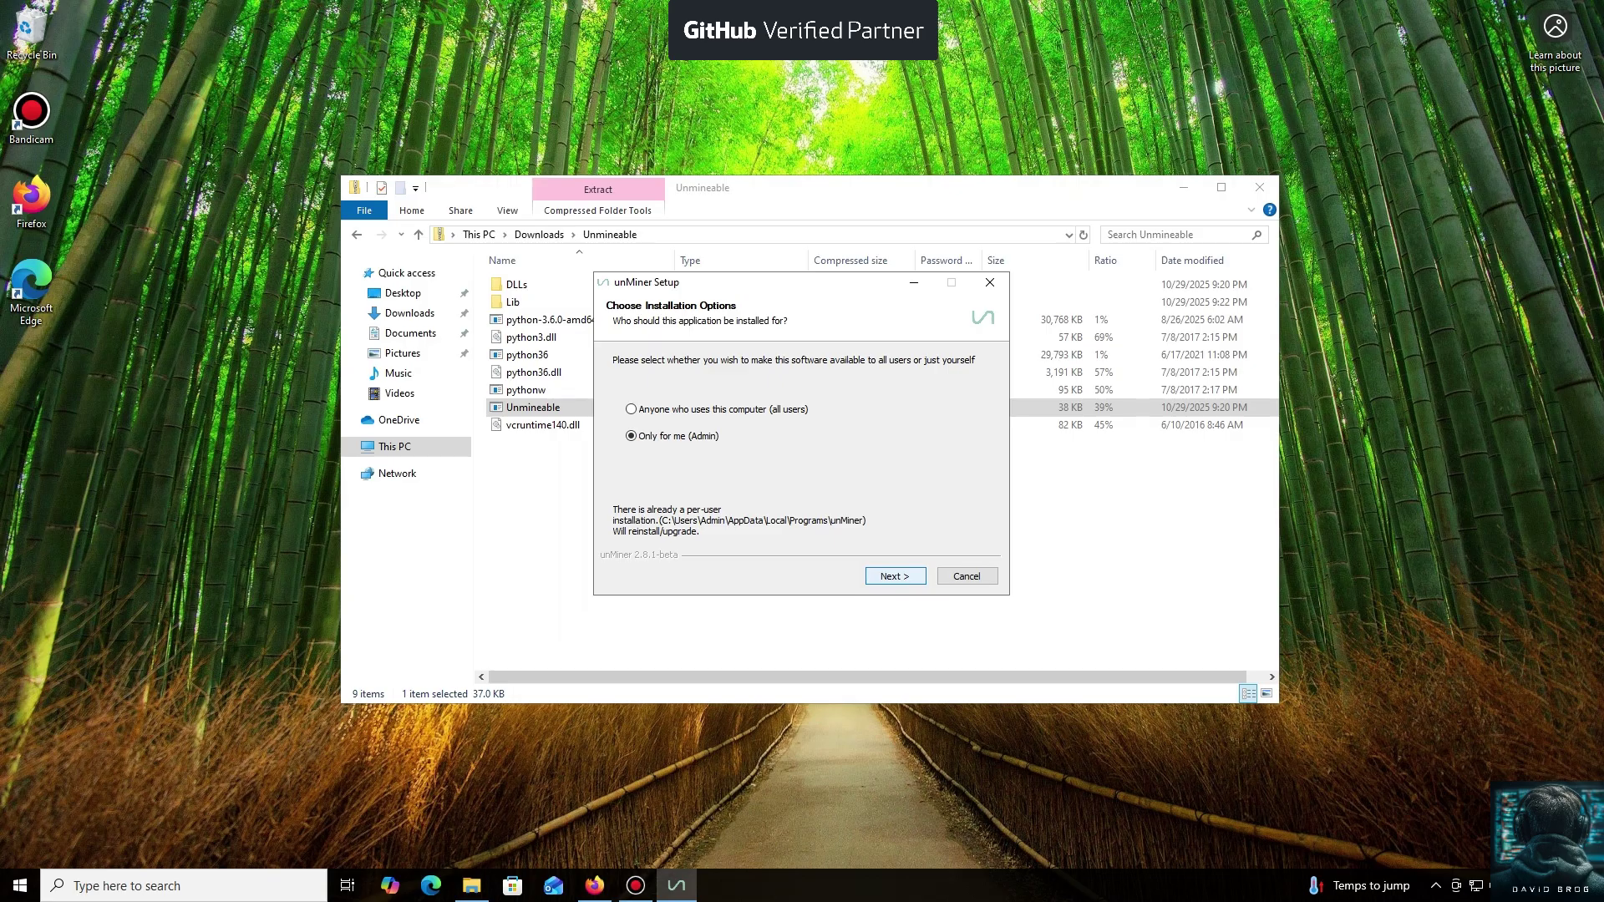
pyautogui.click(894, 574)
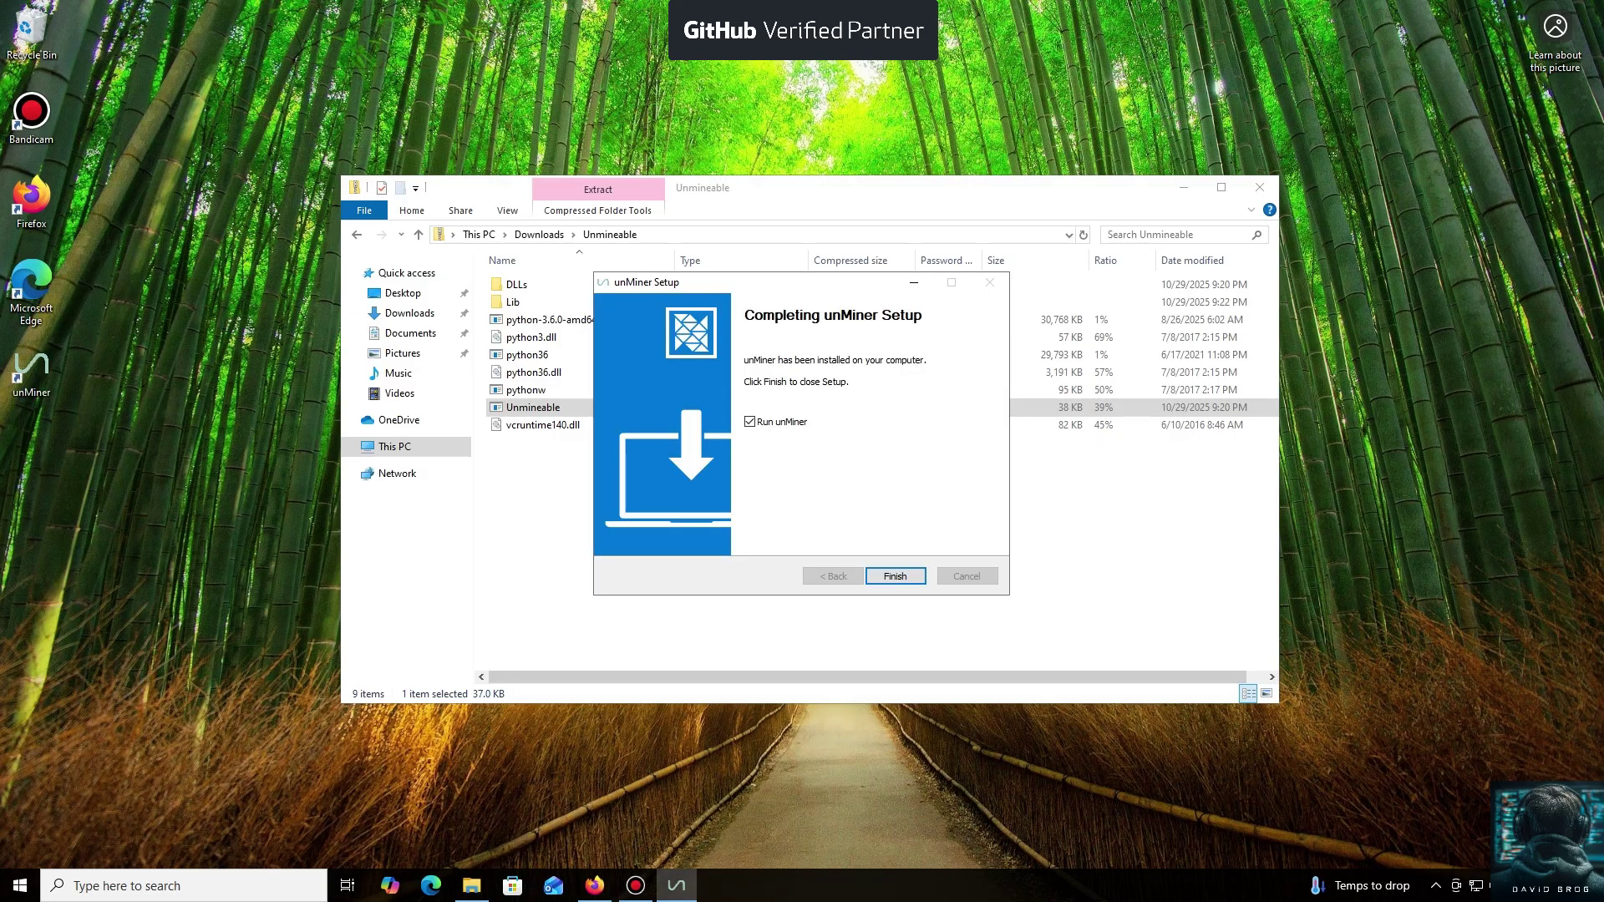
pyautogui.press('Return')
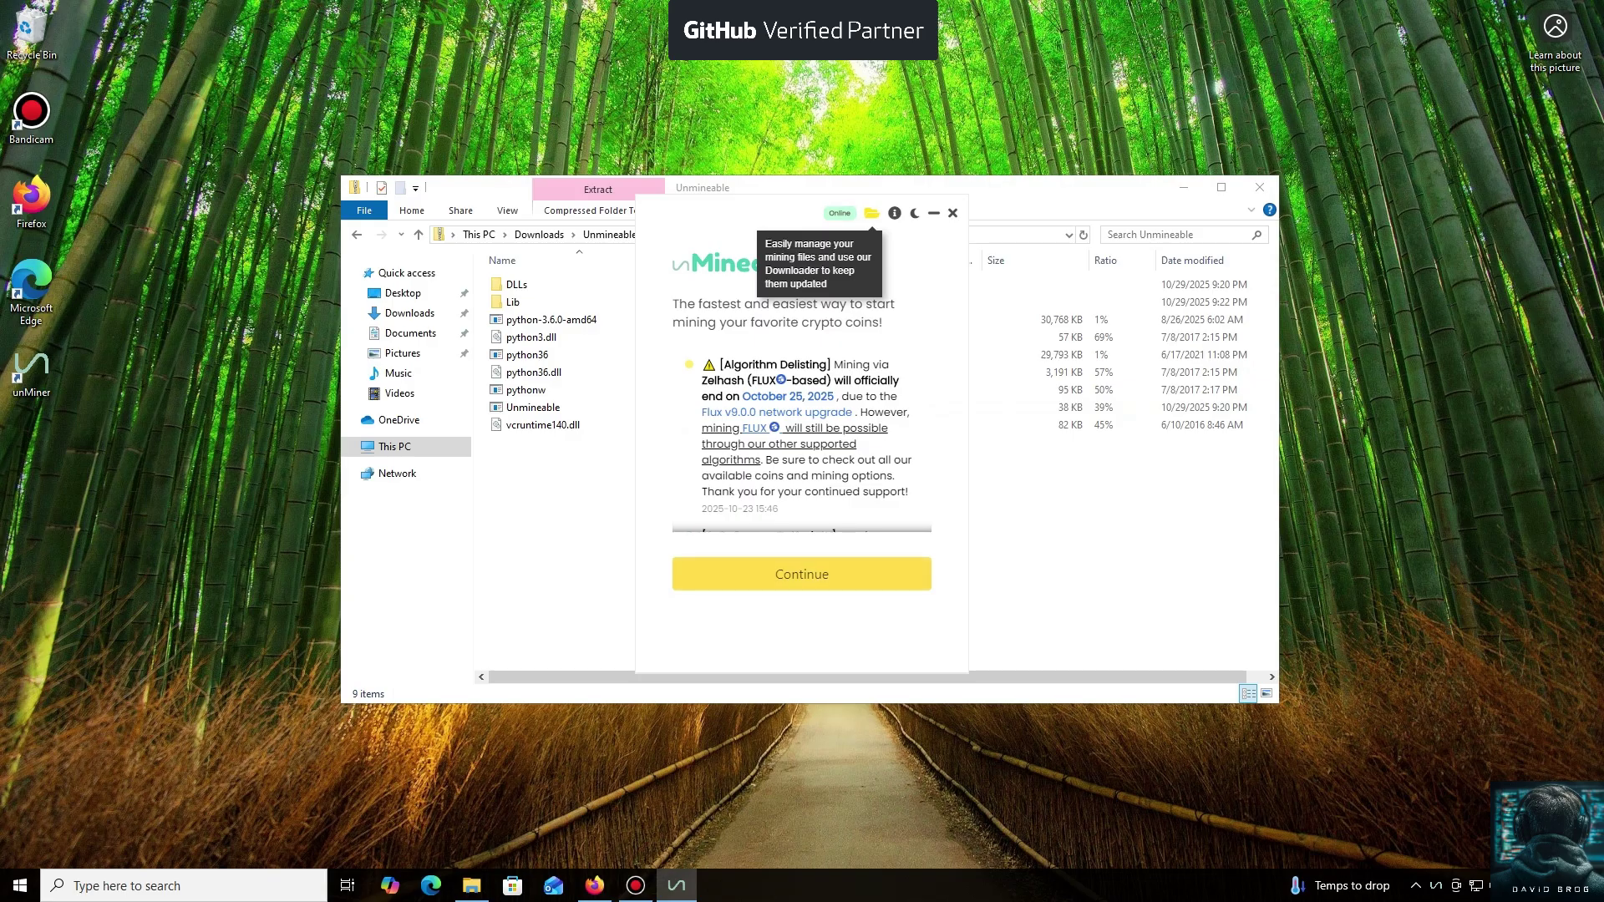
# Step: Continue past the welcome notice and pick Chiliz (CHZ) from the coin list
pyautogui.press('Return')
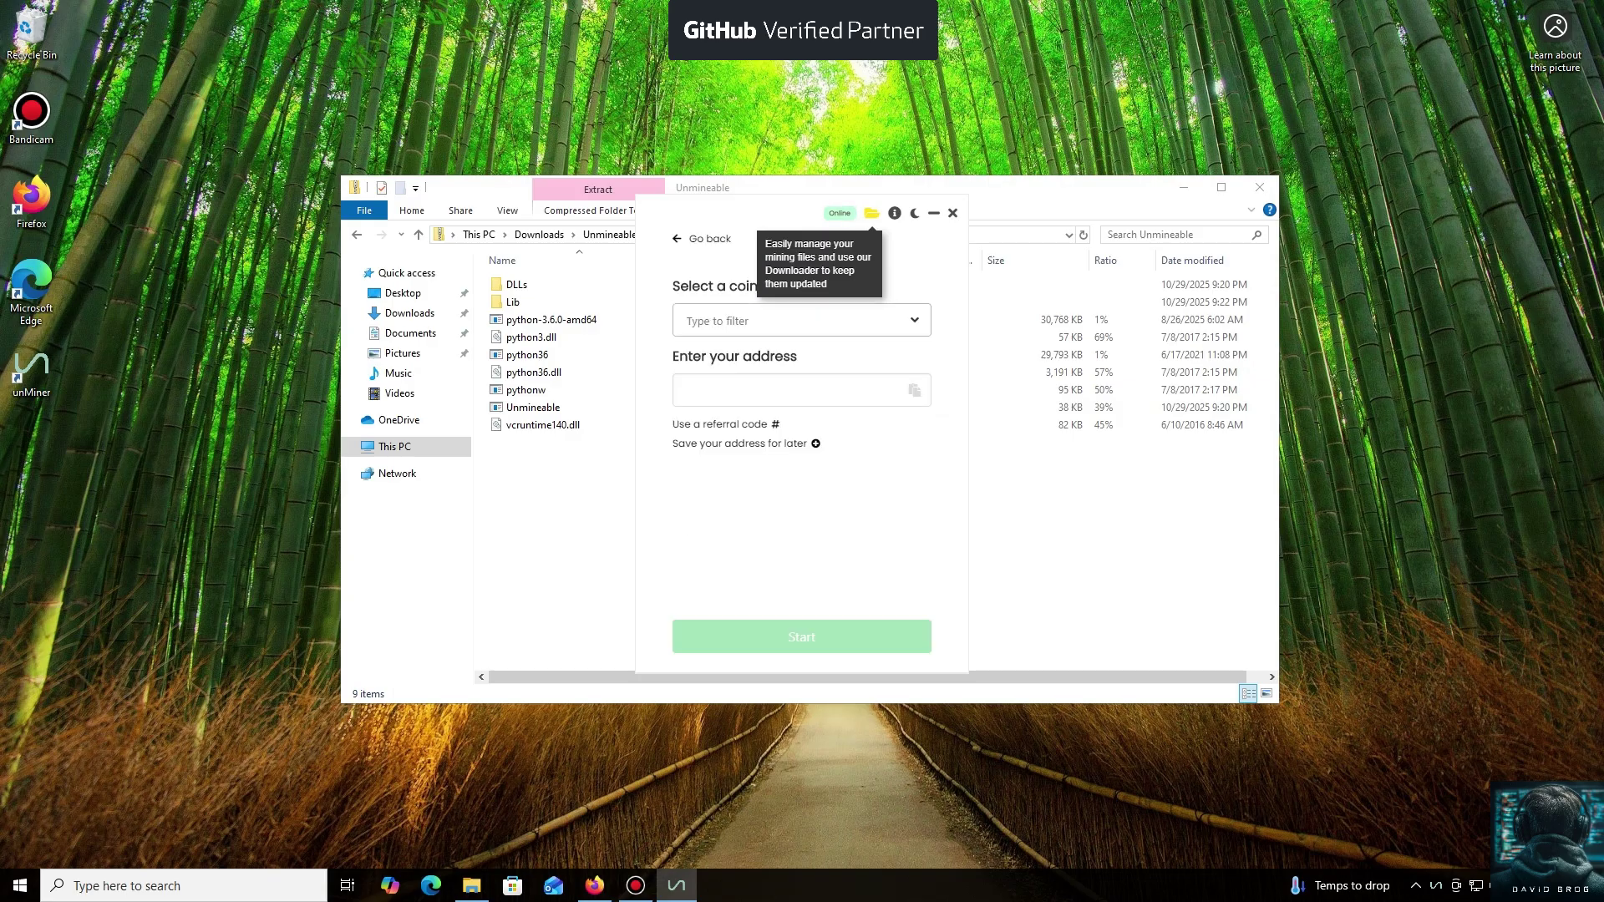
pyautogui.press('Down')
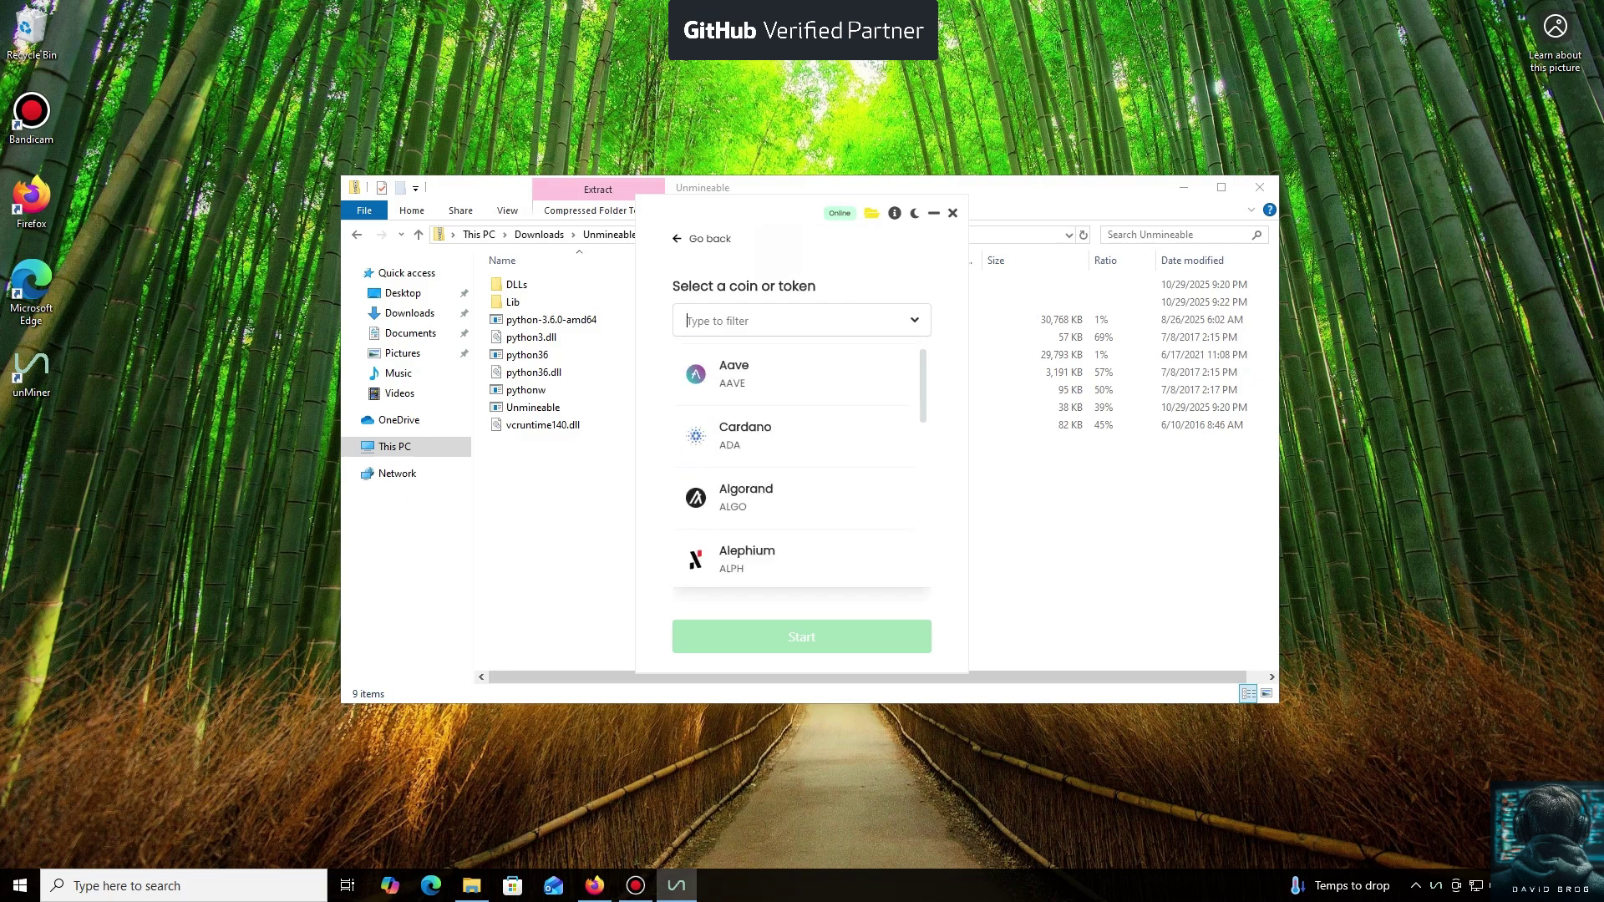
pyautogui.scroll(-2, 802, 470)
pyautogui.scroll(-1, 802, 470)
pyautogui.scroll(-2, 802, 471)
pyautogui.scroll(-2, 802, 470)
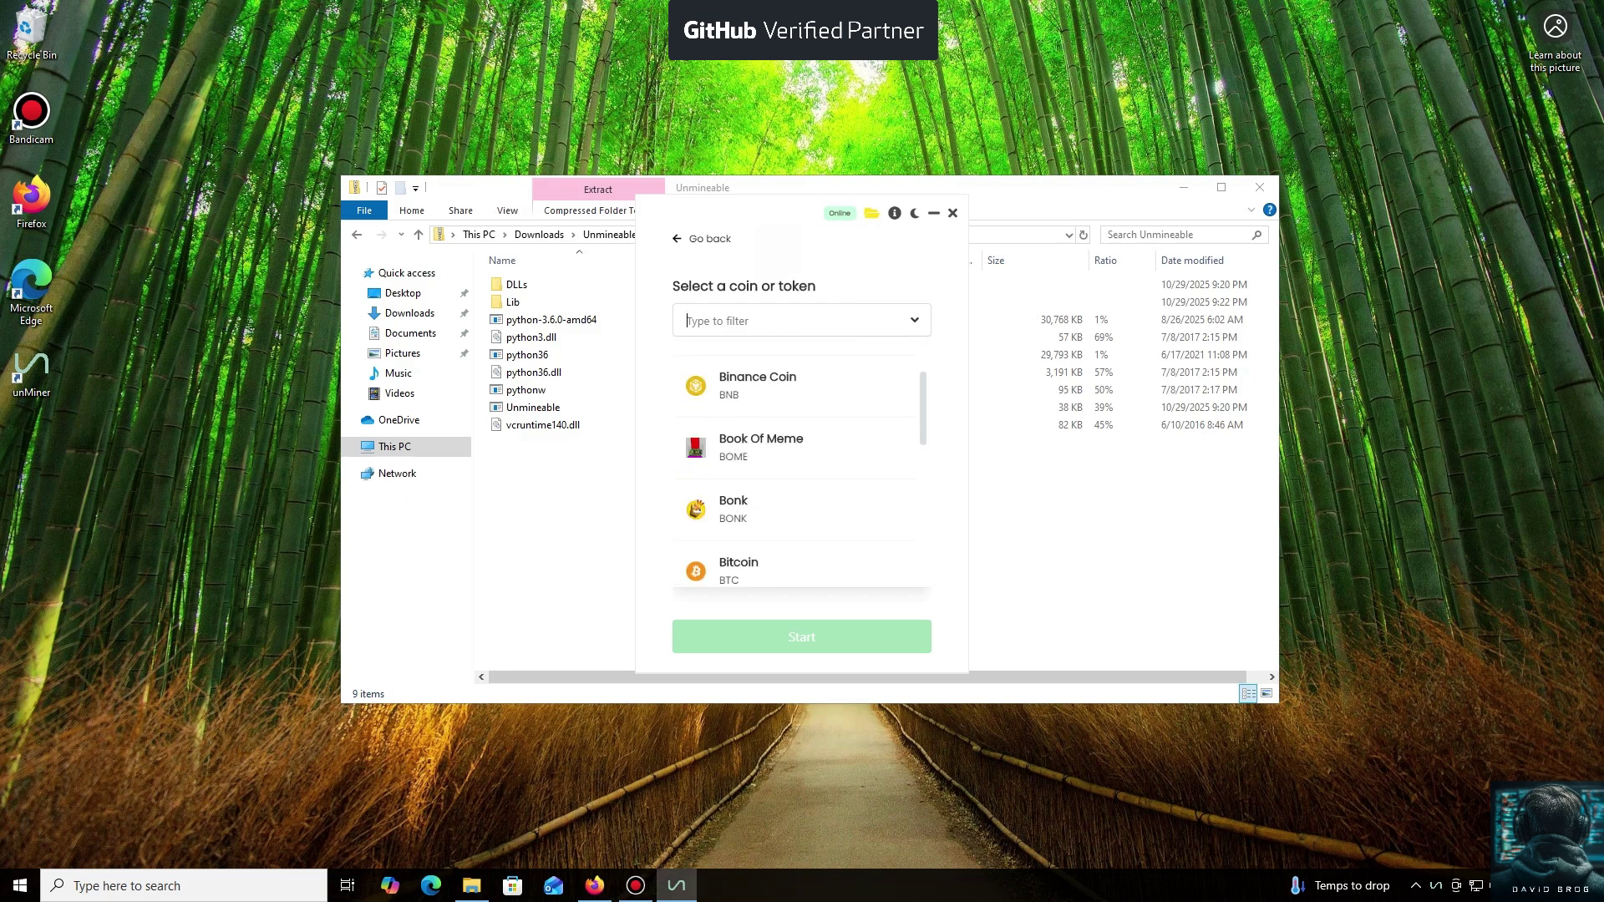
pyautogui.scroll(-2, 802, 470)
pyautogui.scroll(-1, 802, 471)
pyautogui.scroll(-2, 802, 470)
pyautogui.scroll(-2, 802, 470)
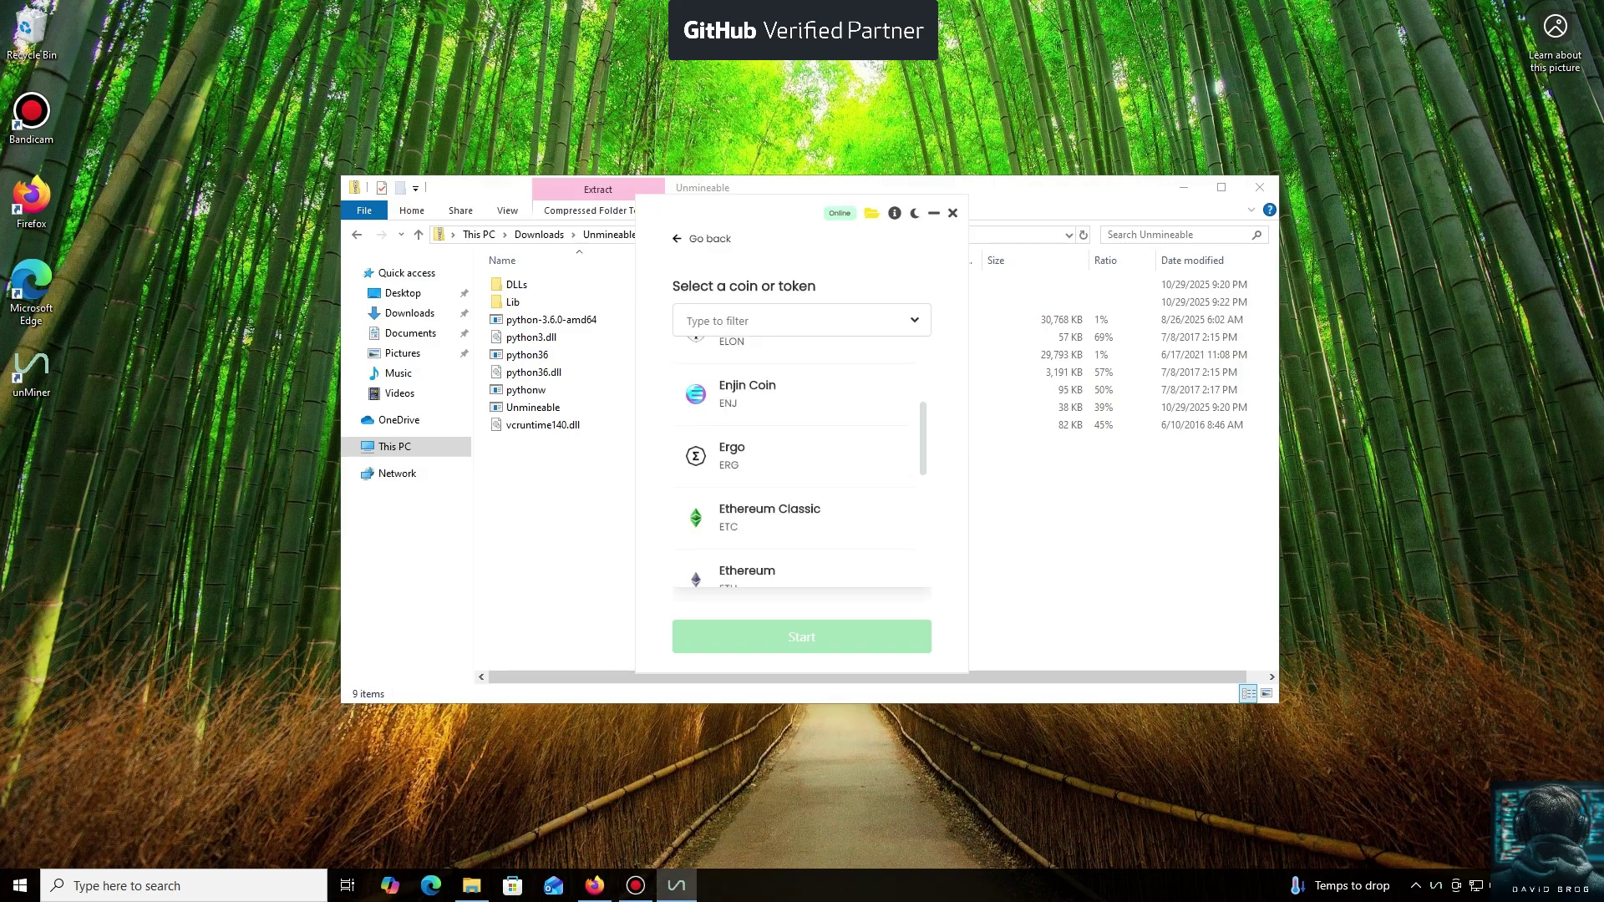
pyautogui.scroll(-2, 802, 470)
pyautogui.scroll(-3, 802, 469)
pyautogui.scroll(3, 803, 470)
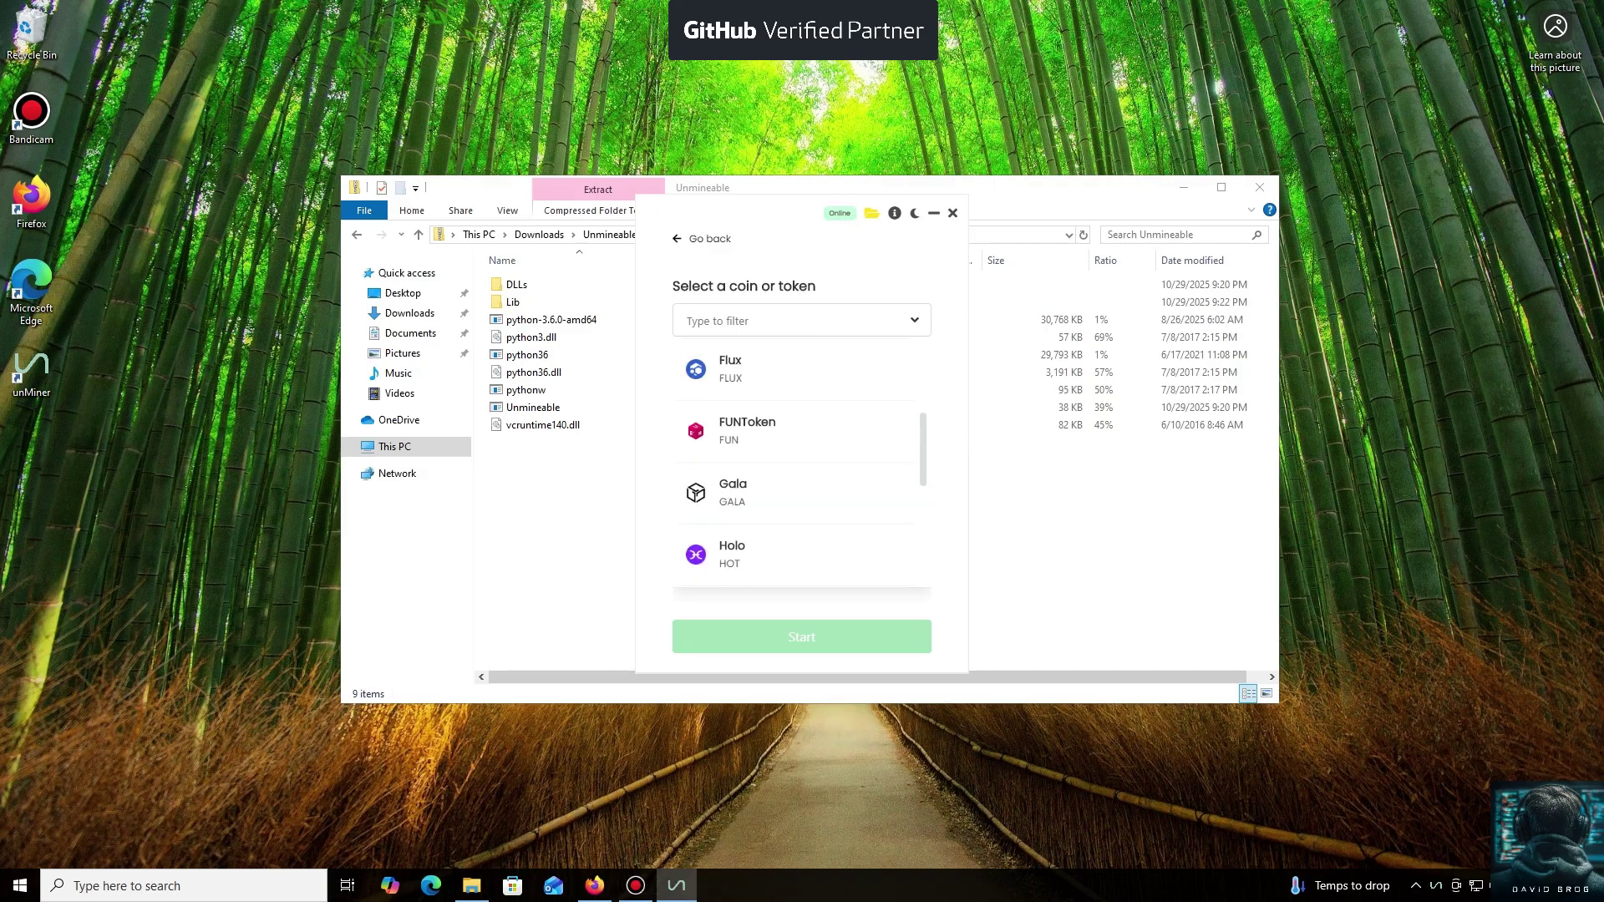
pyautogui.scroll(3, 802, 471)
pyautogui.scroll(1, 802, 469)
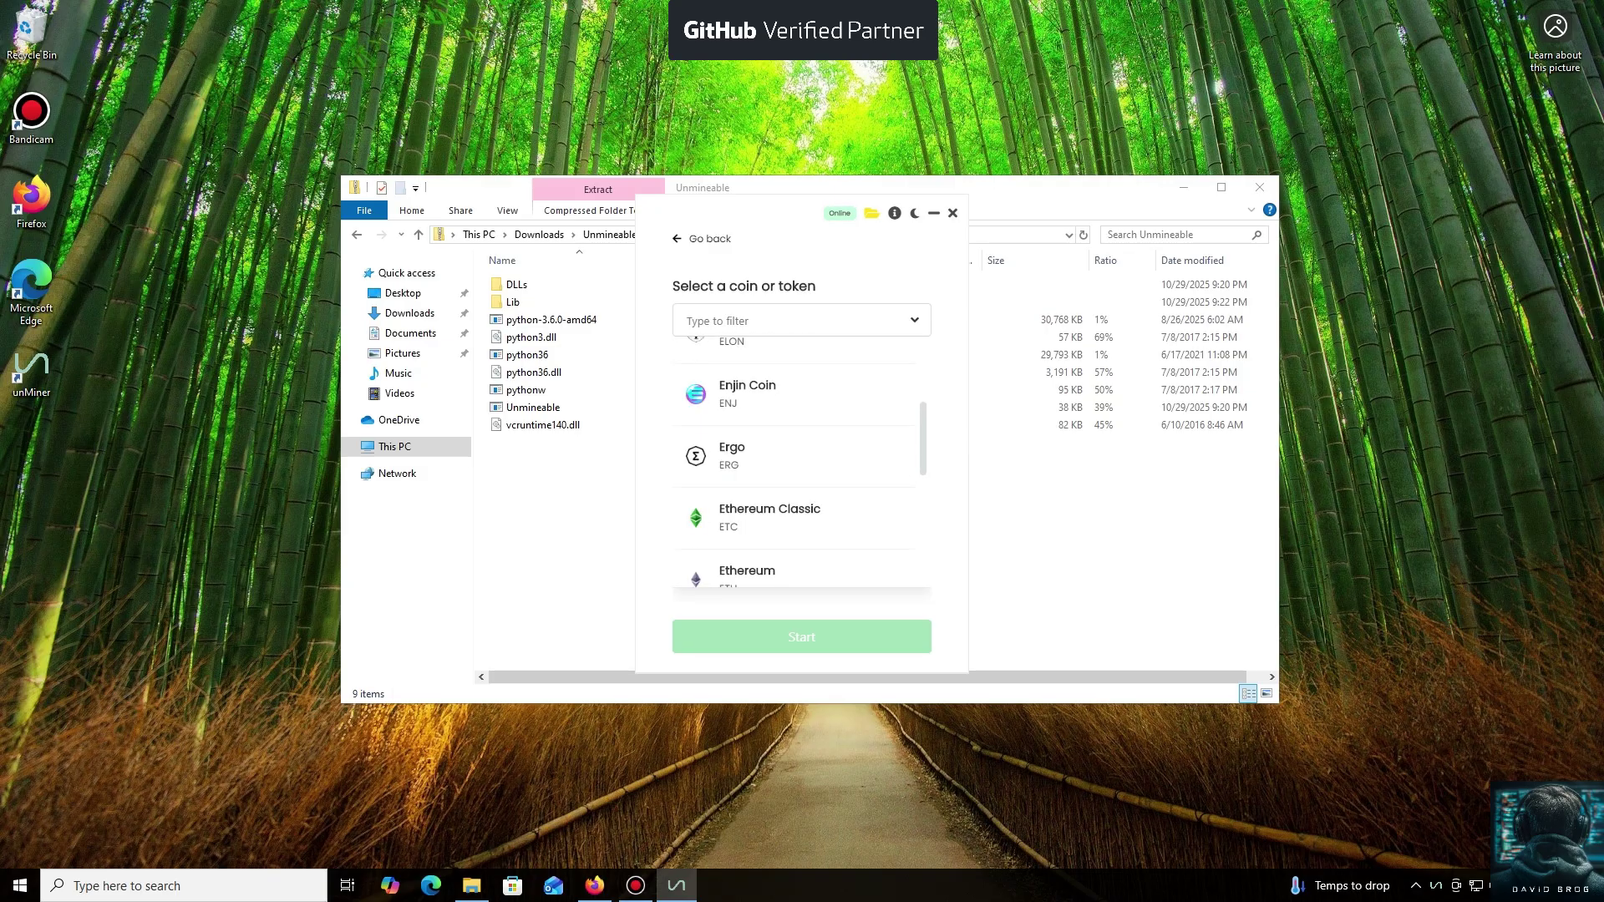
pyautogui.scroll(-3, 803, 471)
pyautogui.scroll(-3, 802, 470)
pyautogui.scroll(-3, 802, 471)
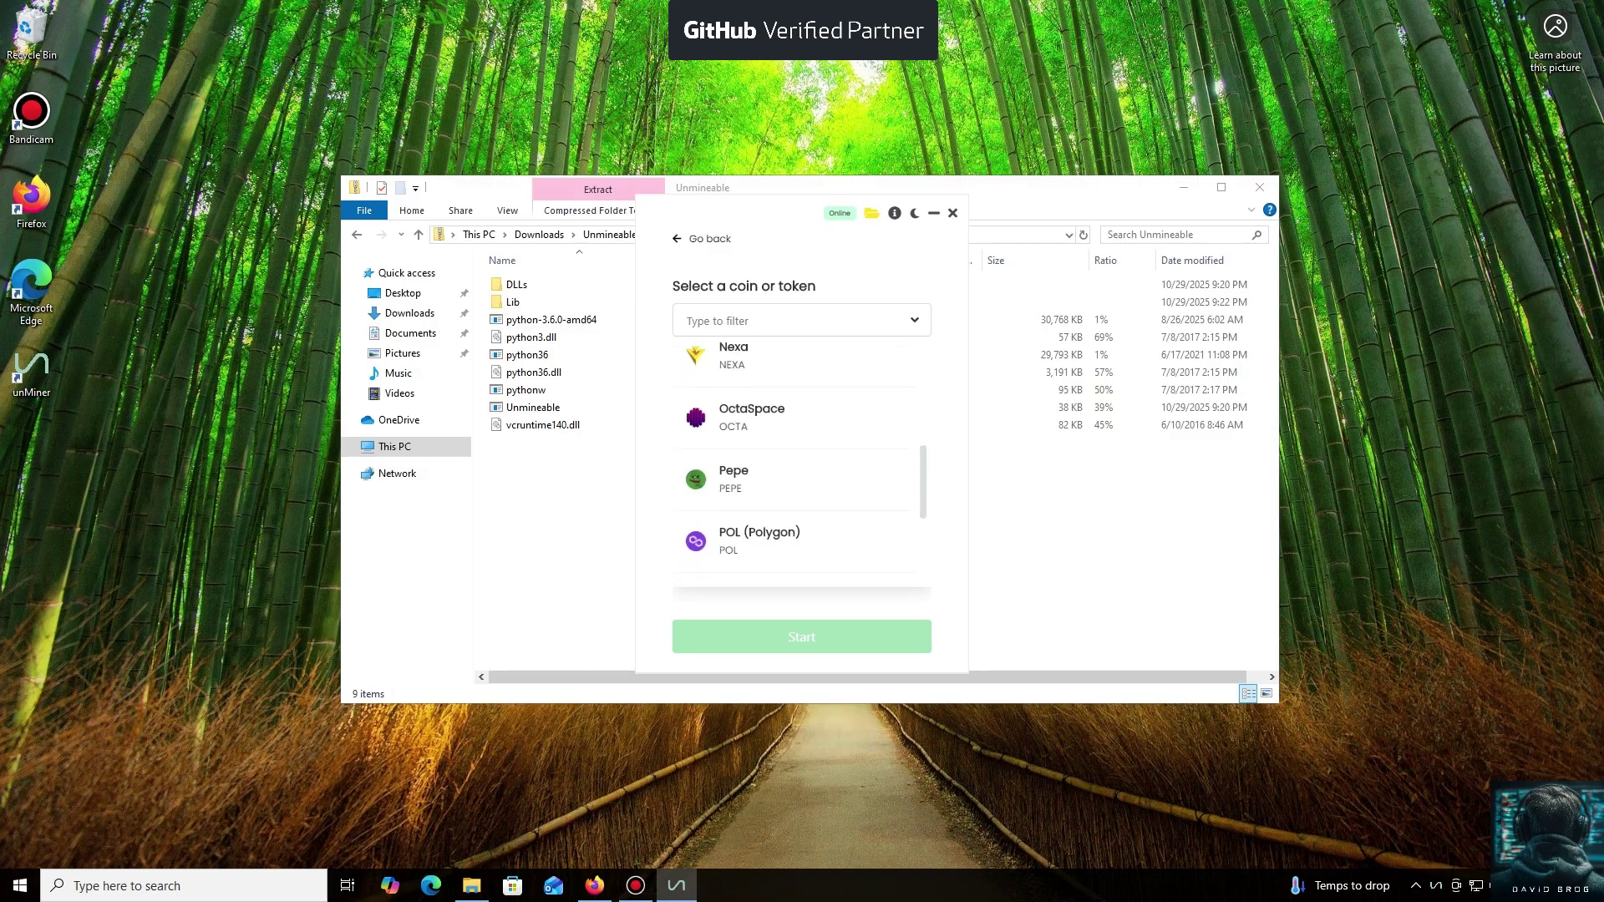
pyautogui.scroll(-3, 802, 470)
pyautogui.scroll(-3, 803, 469)
pyautogui.scroll(-3, 802, 470)
pyautogui.scroll(-3, 803, 471)
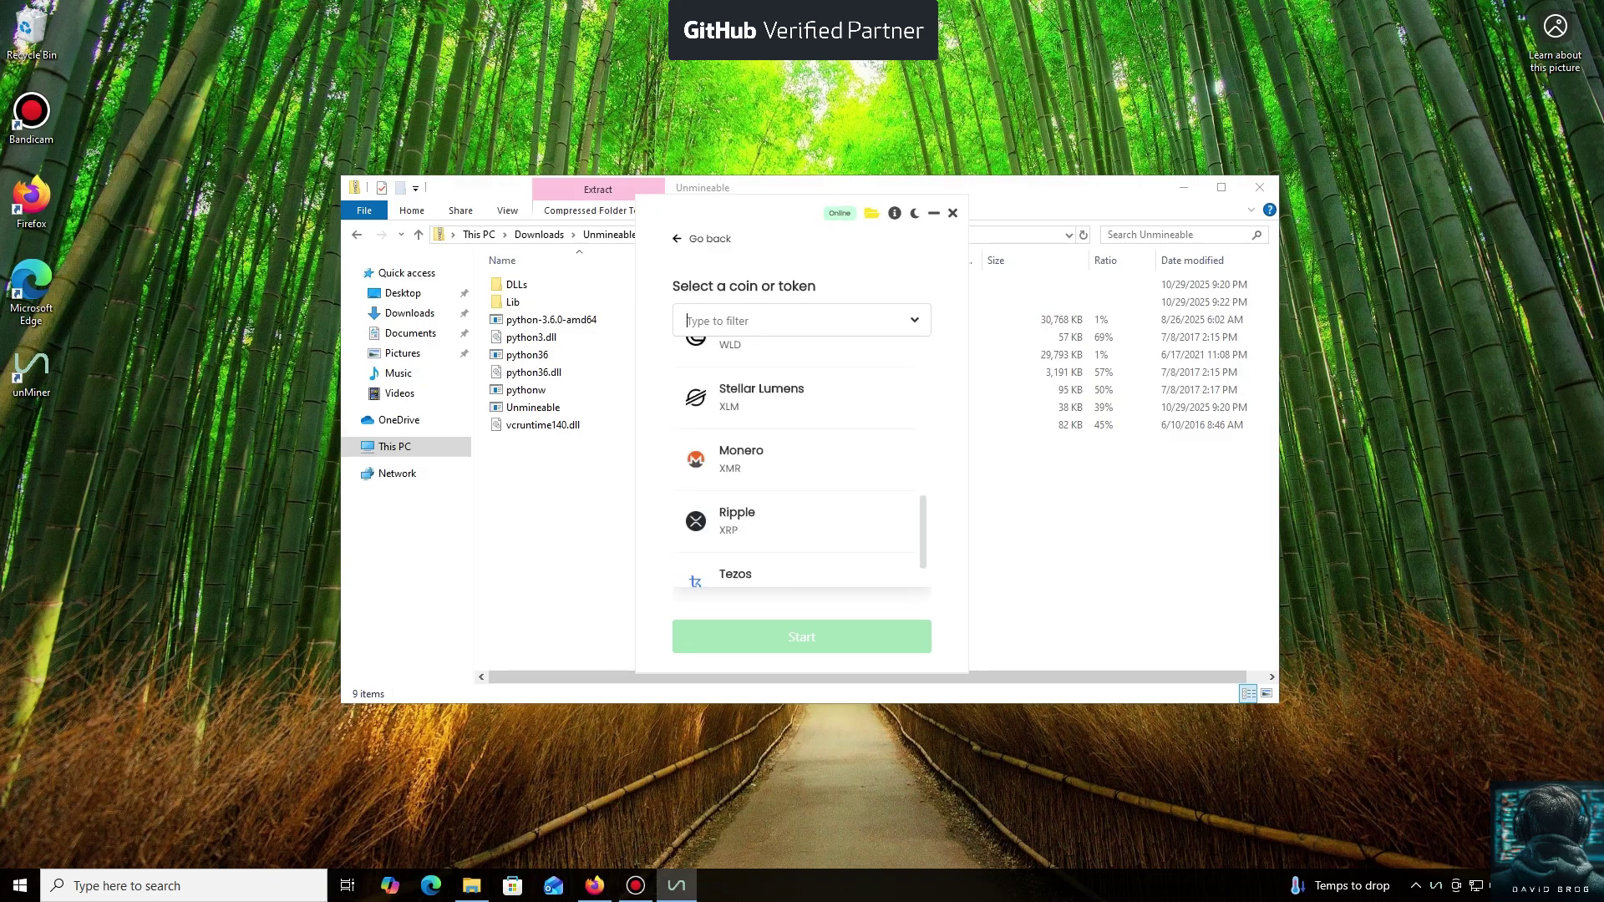
pyautogui.scroll(-2, 802, 471)
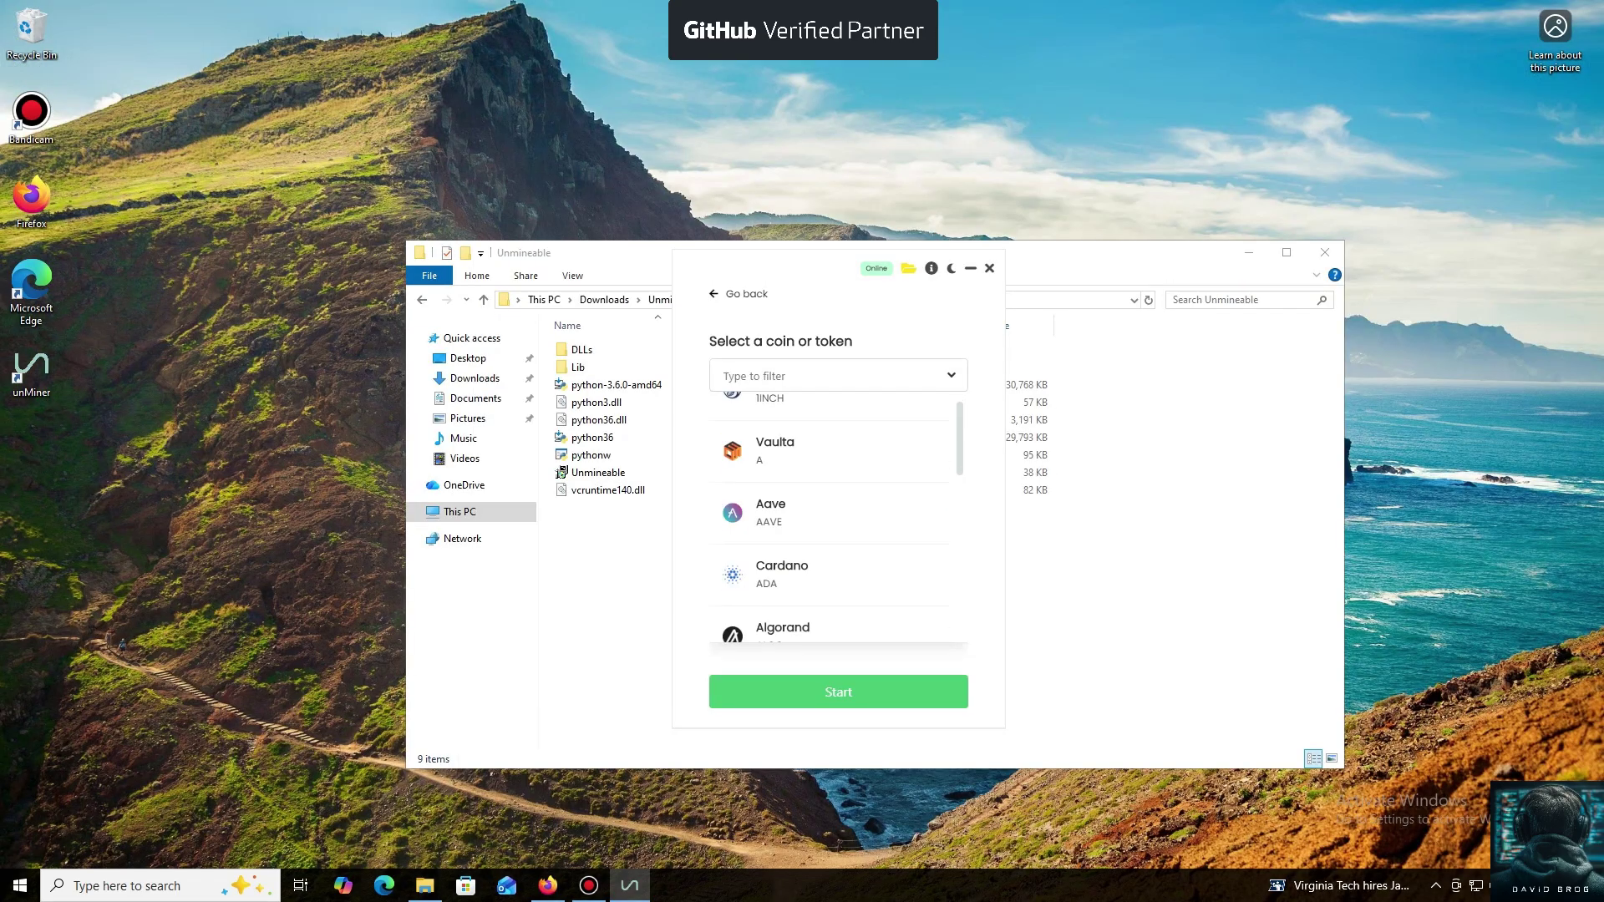
pyautogui.scroll(-3, 838, 527)
pyautogui.scroll(-3, 839, 527)
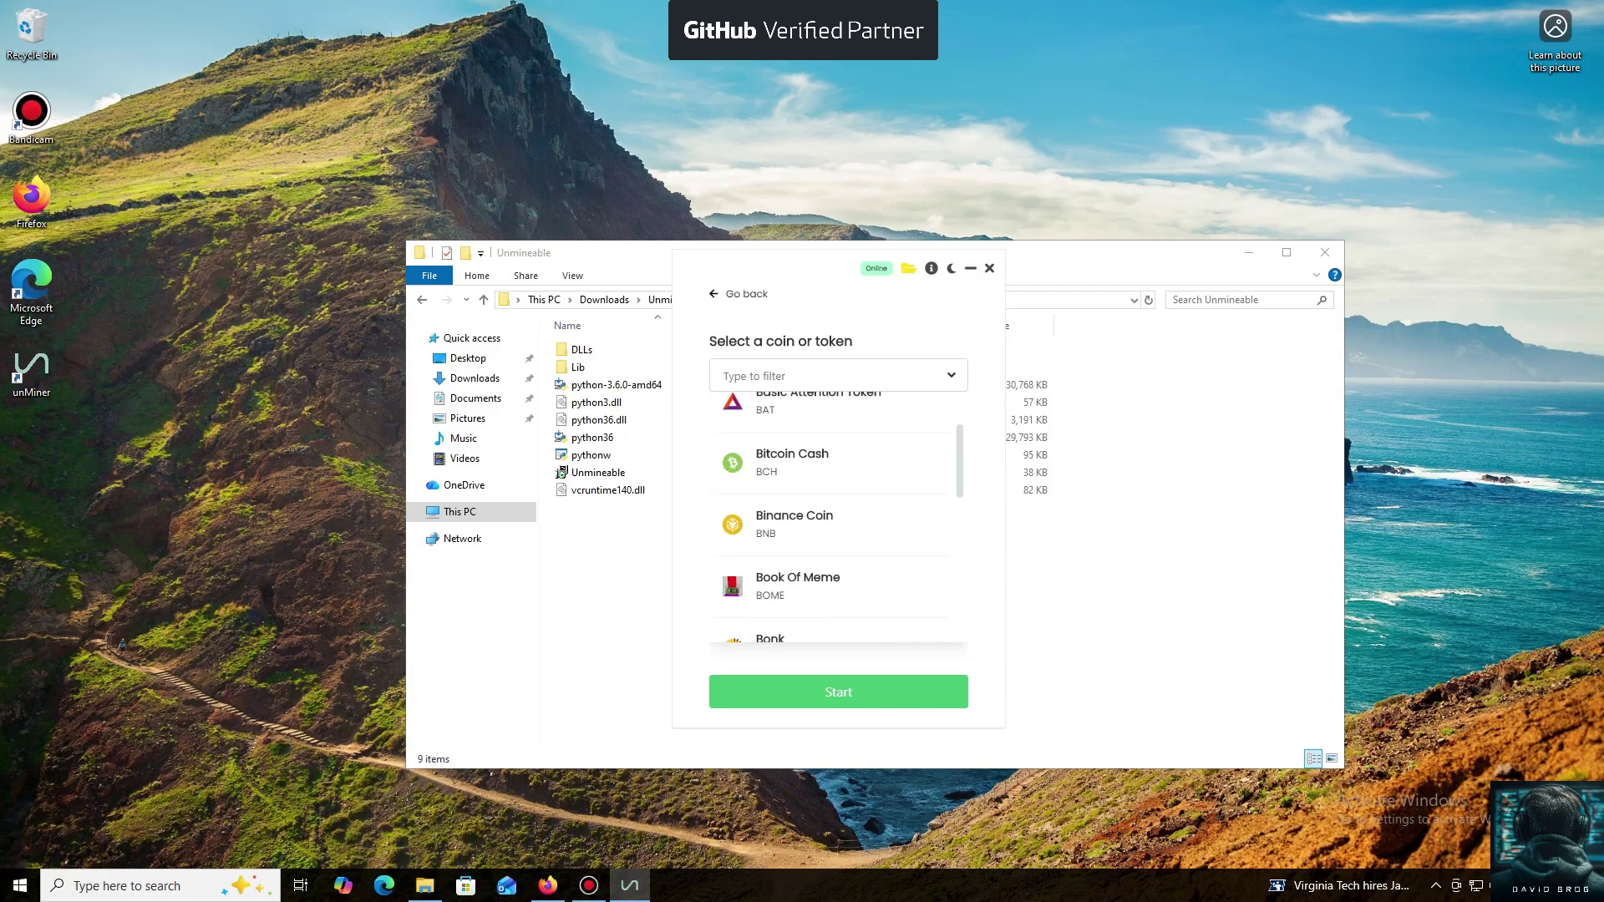
pyautogui.scroll(-3, 839, 526)
pyautogui.scroll(-3, 839, 526)
pyautogui.scroll(3, 839, 527)
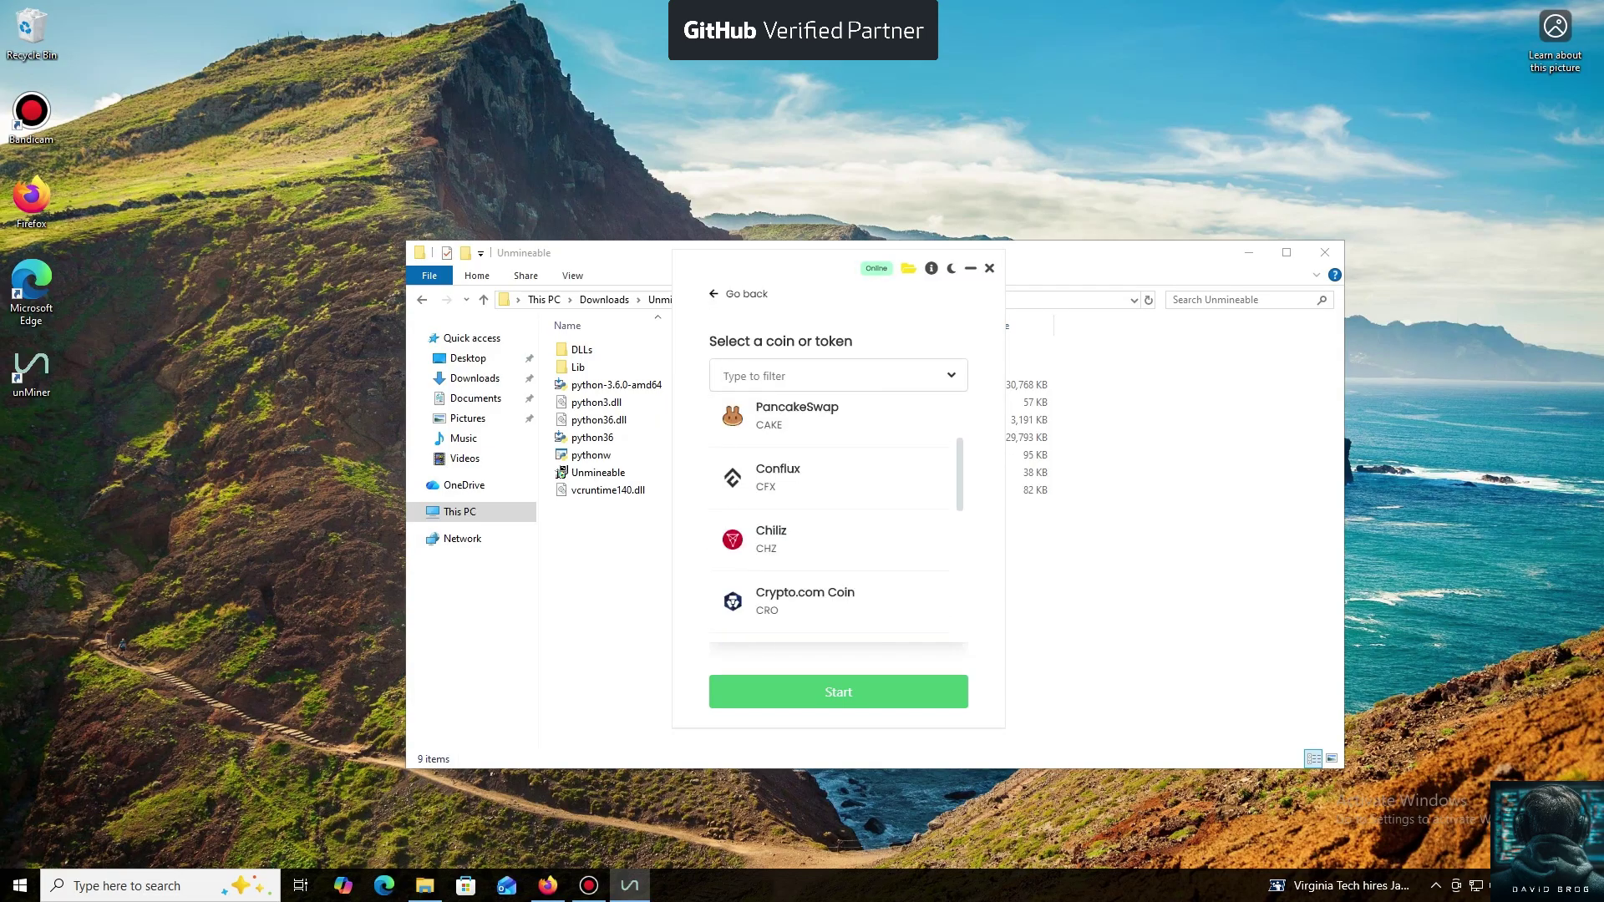
pyautogui.scroll(-1, 838, 526)
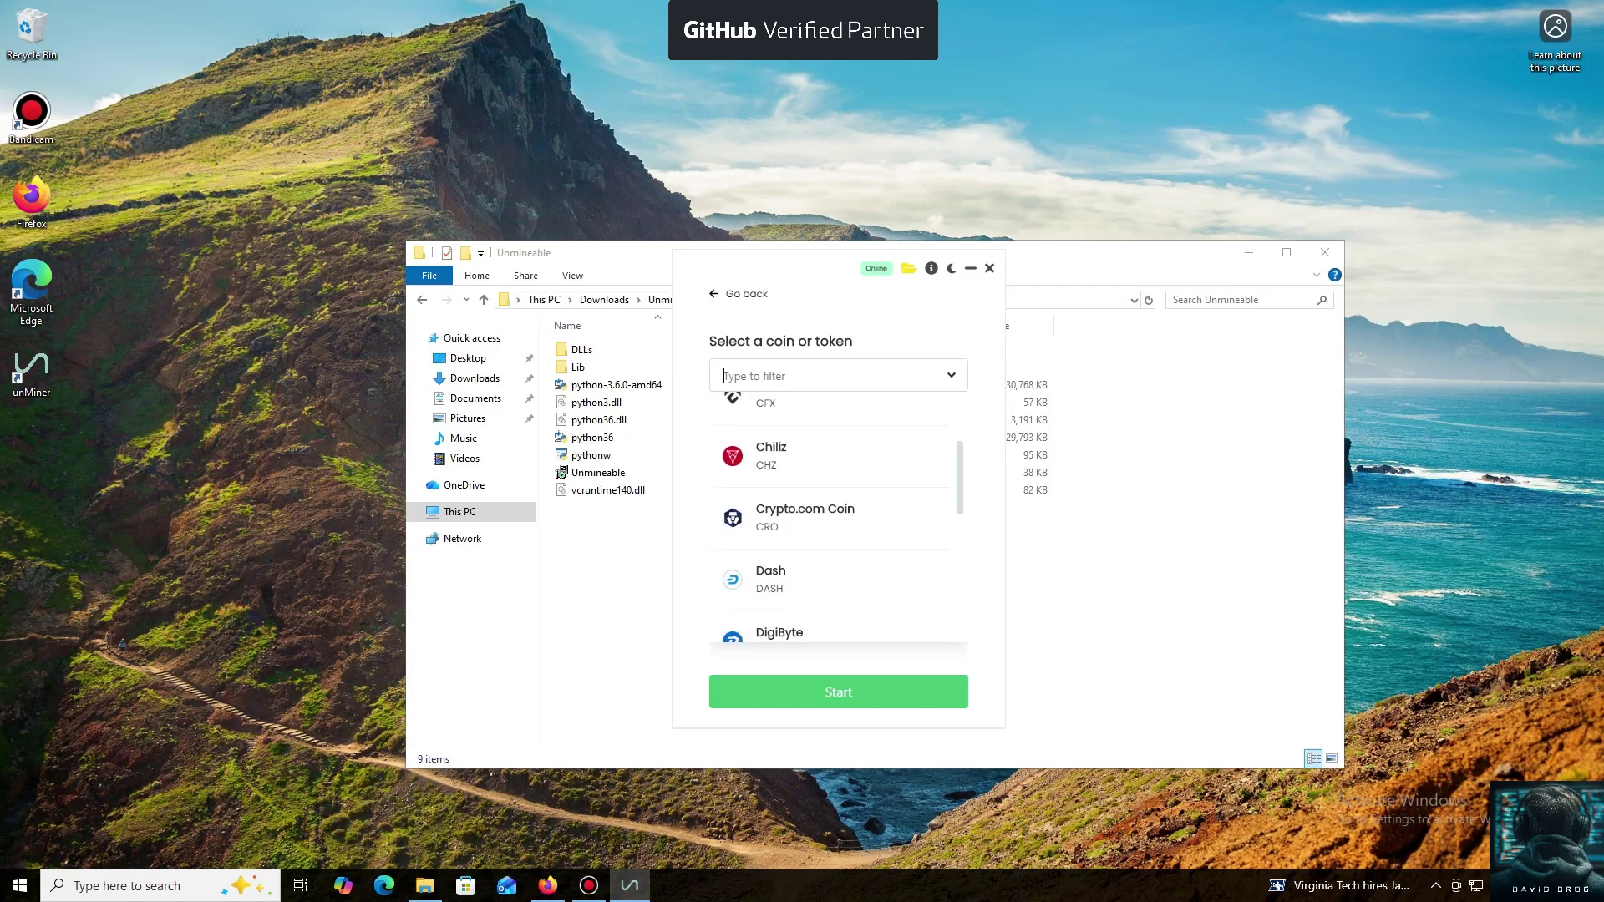
pyautogui.click(771, 455)
# Step: Replace the existing address with the pasted 0x ETH wallet address and start mining
pyautogui.doubleClick(770, 446)
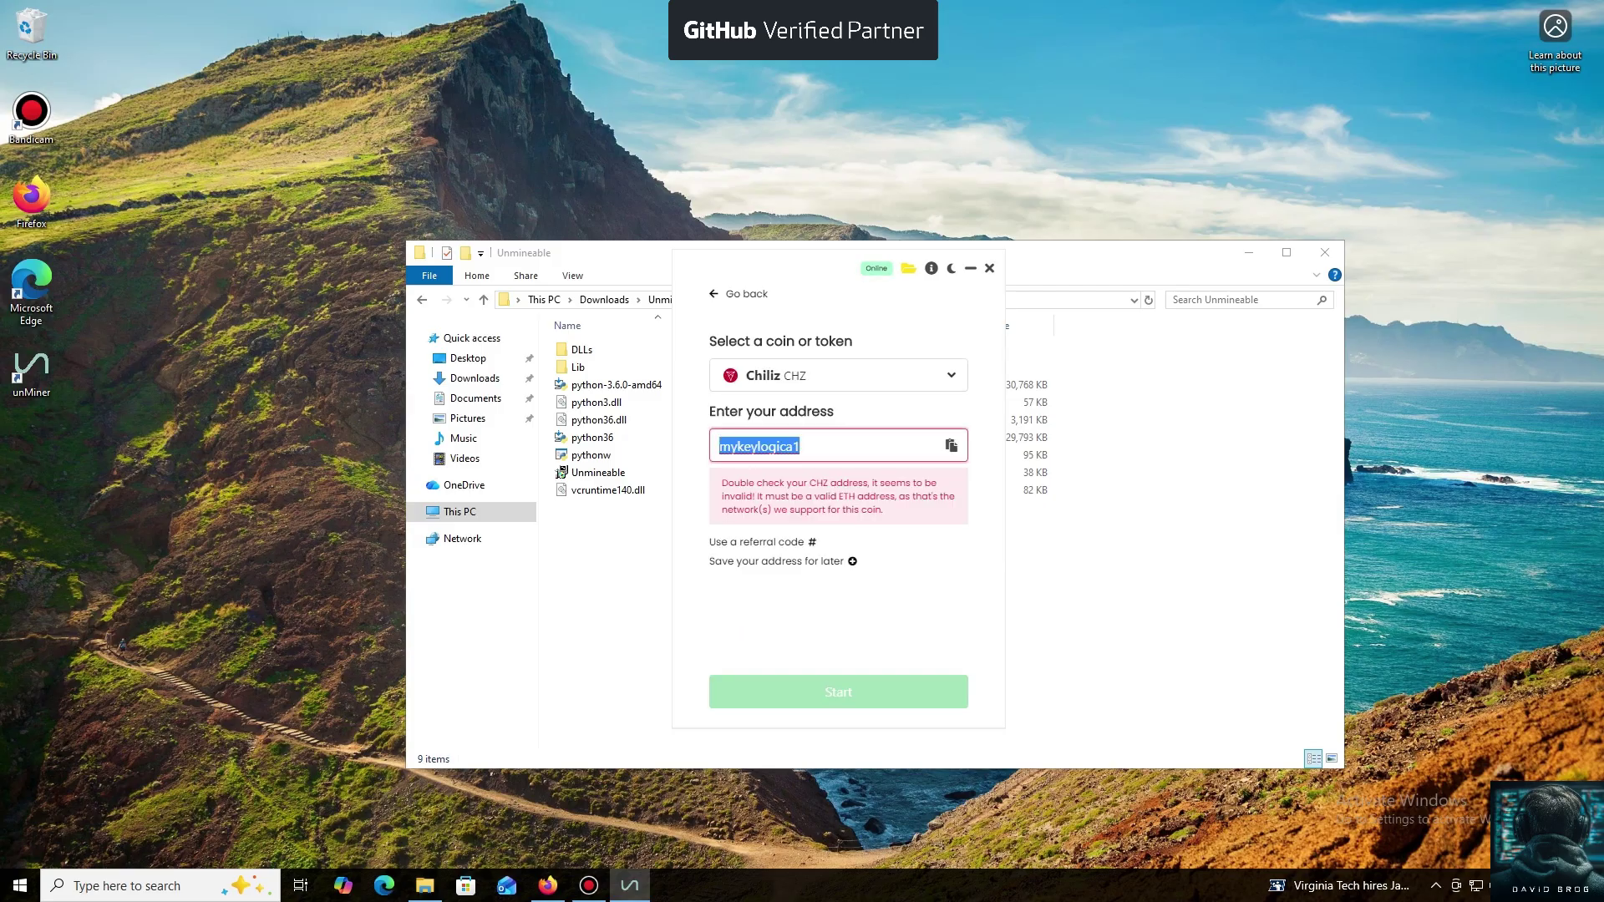
pyautogui.hotkey('ctrl', 'v')
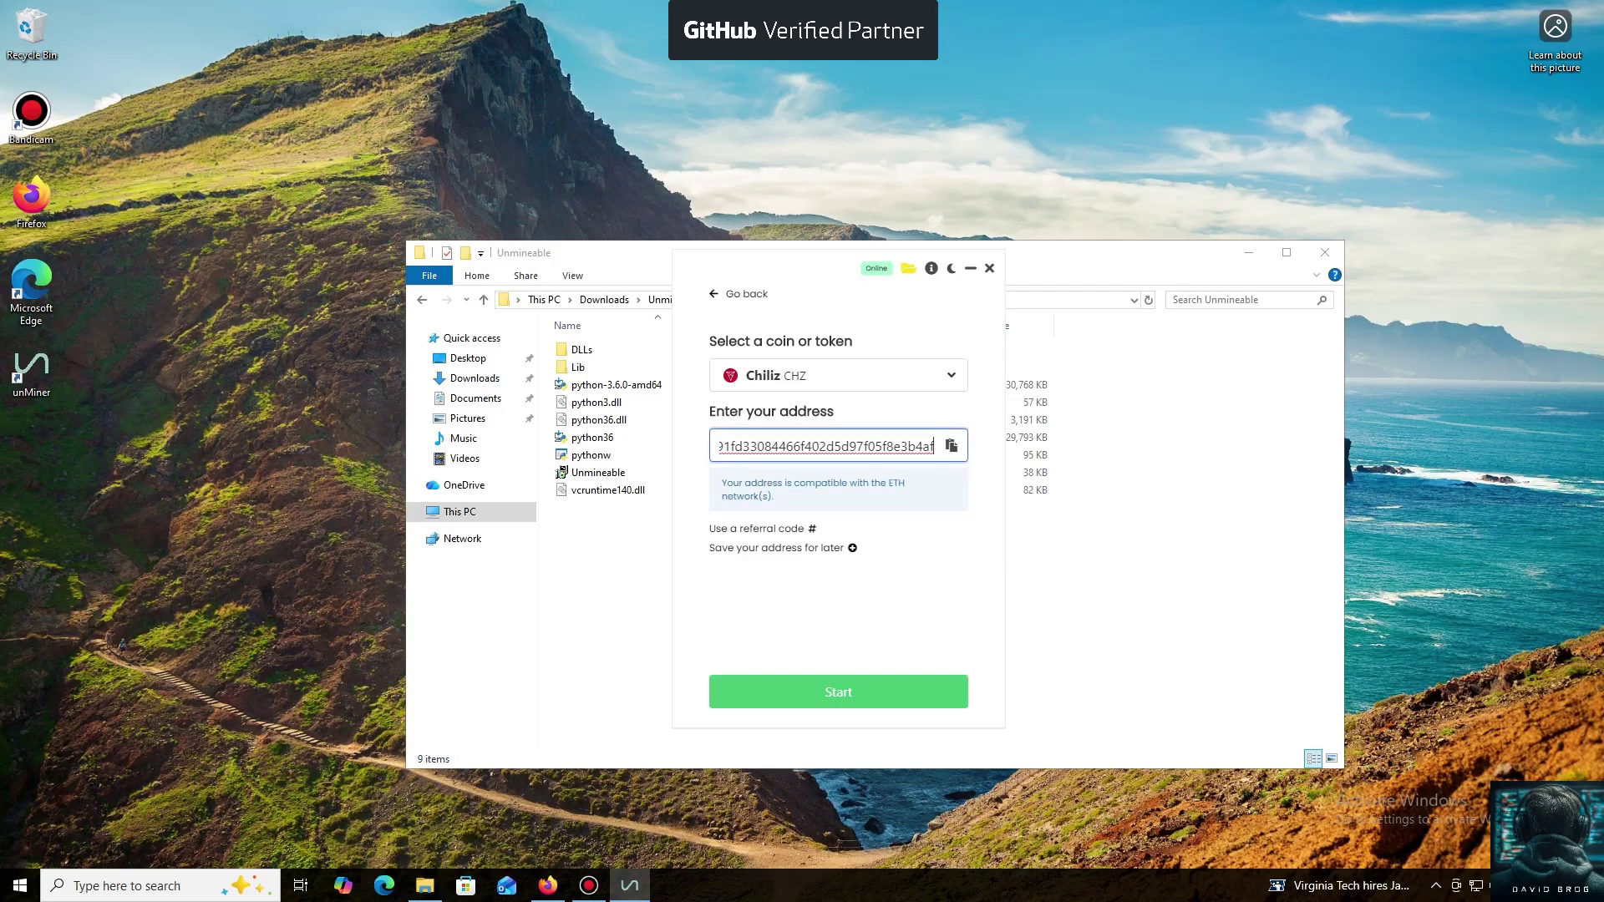
pyautogui.press('Return')
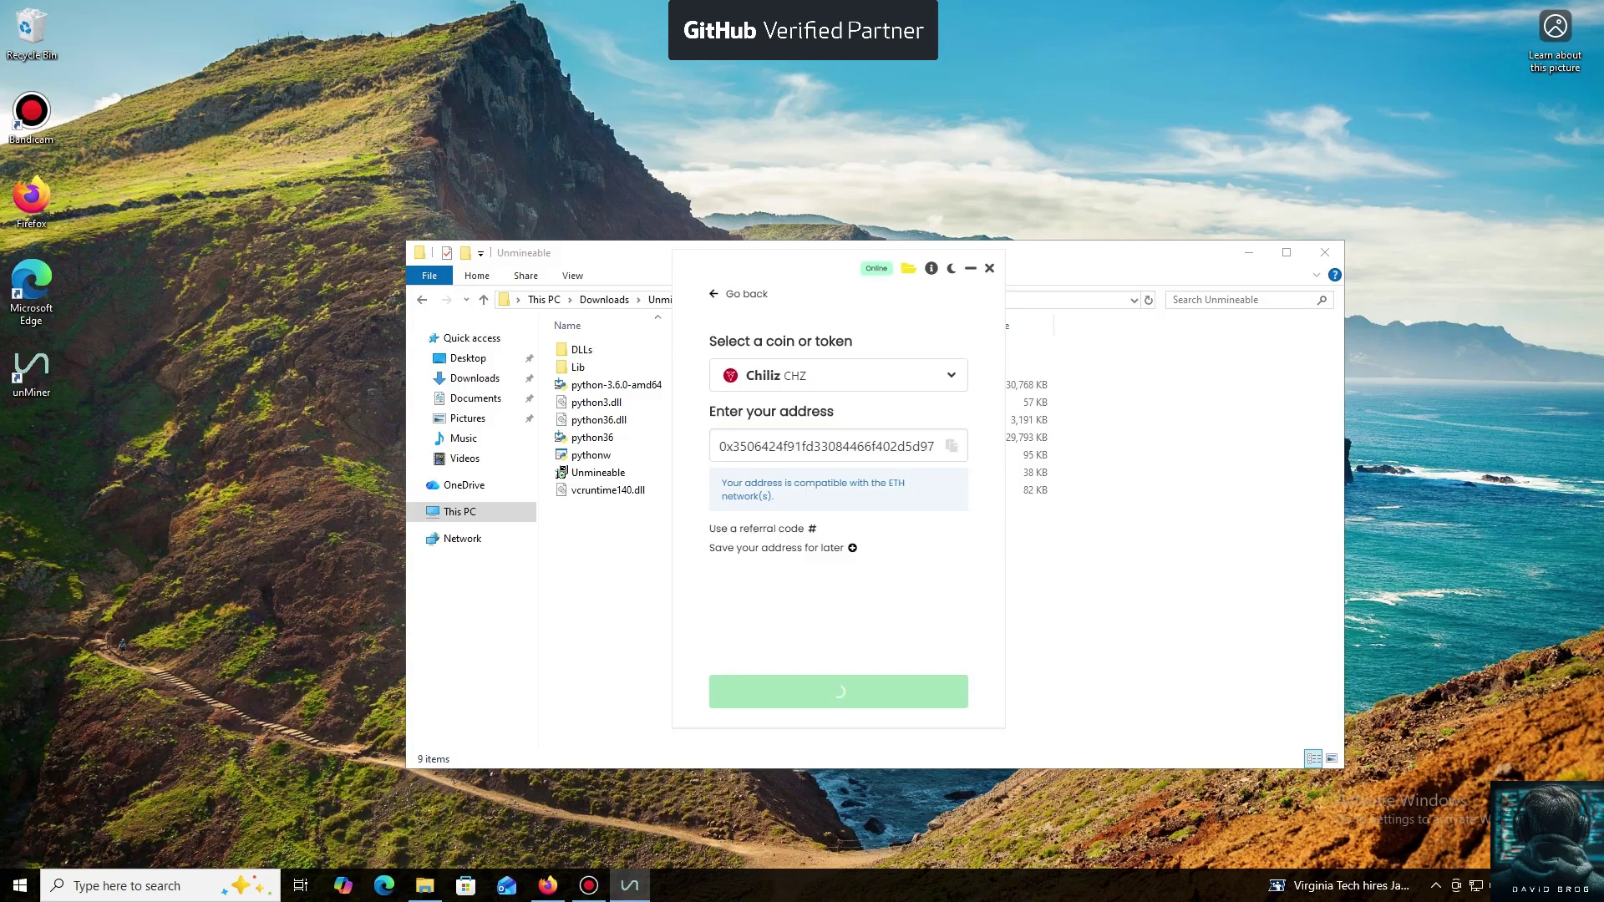